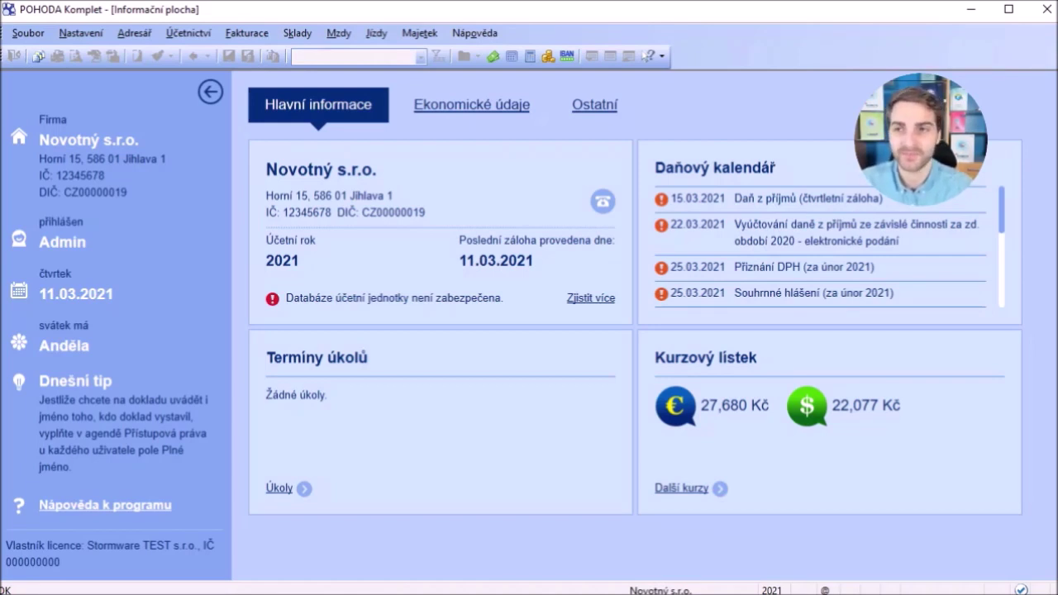
Enable communication (Povolit komunikaci) in the mPOHODA section of the global settings
click(80, 34)
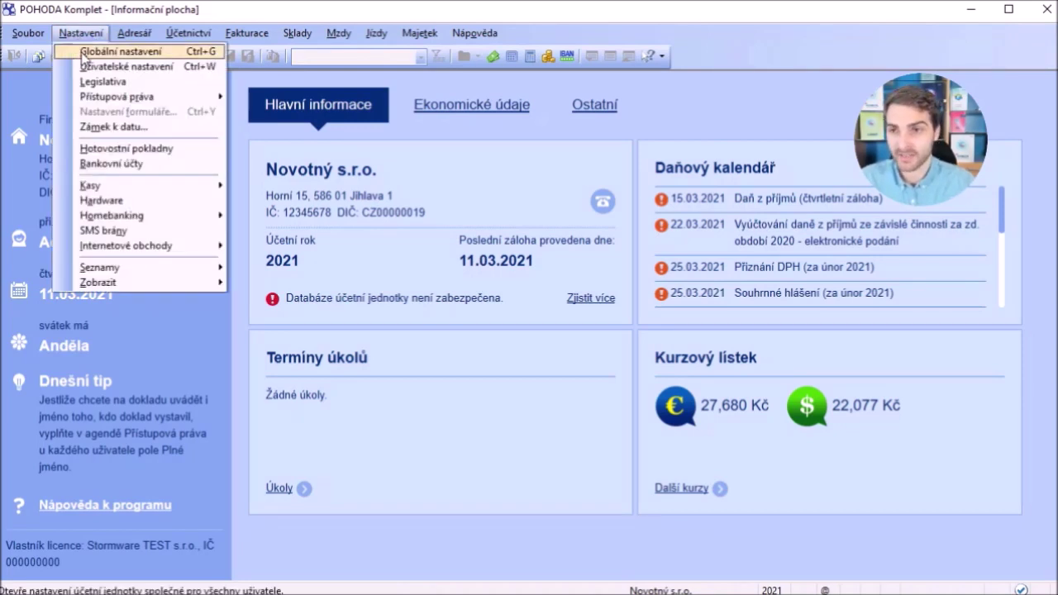
click(116, 51)
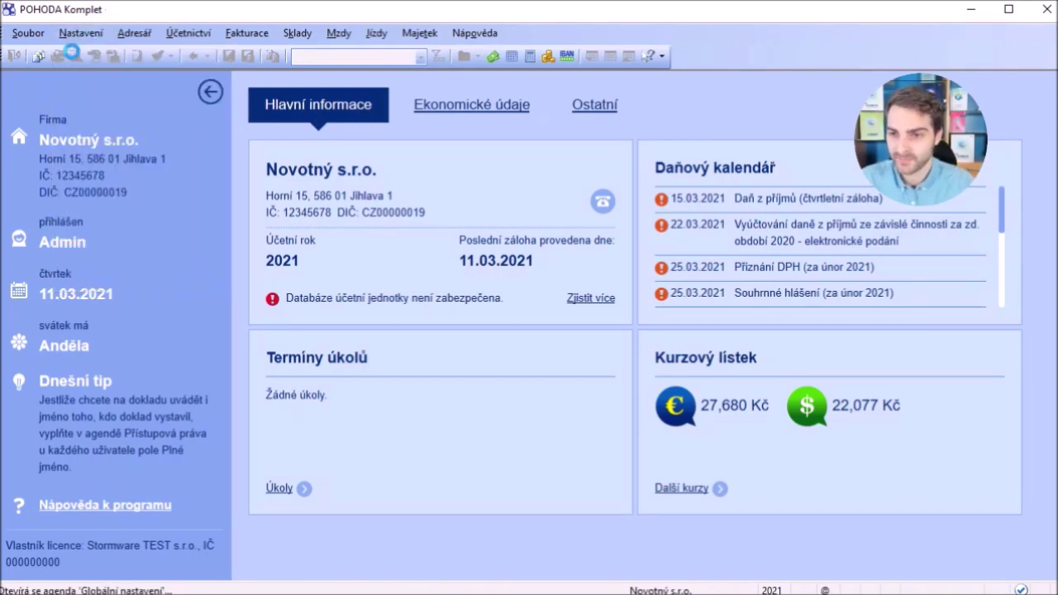
scroll(79, 258, down, 1)
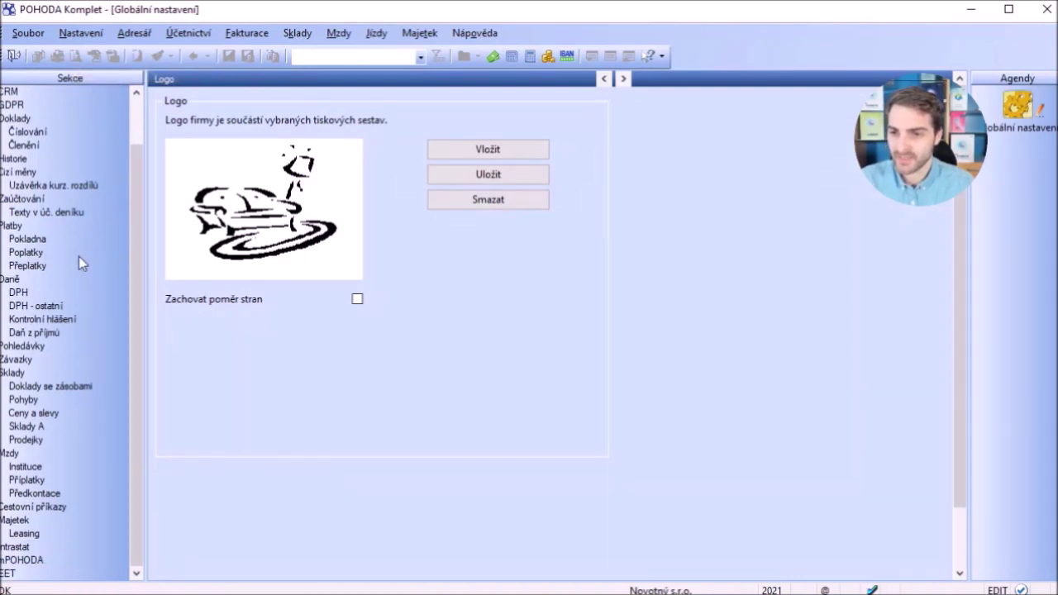
click(33, 560)
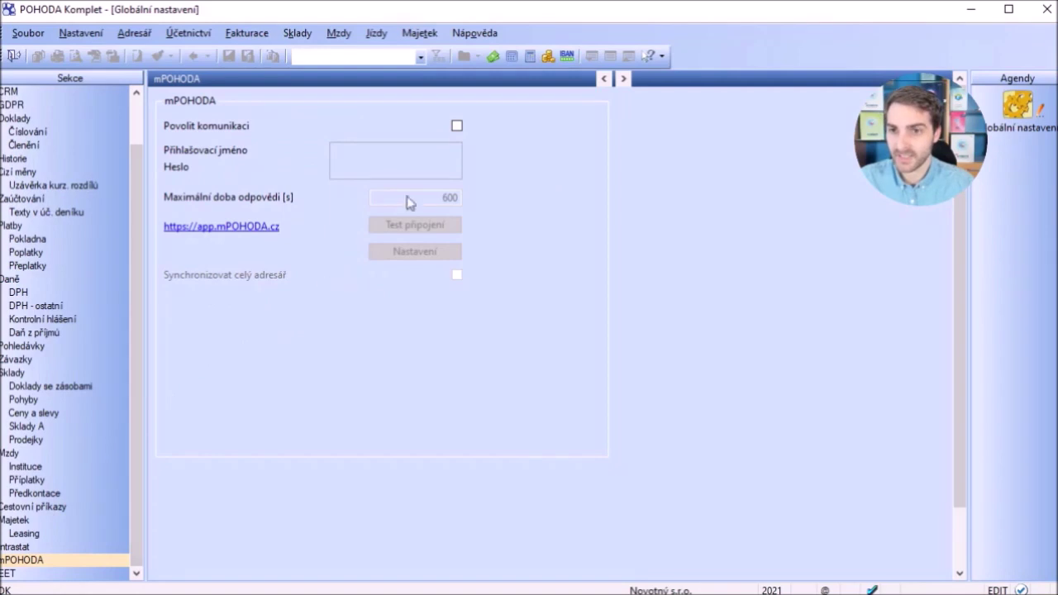
click(457, 127)
Test the mPOHODA connection and complete the wizard that sets up the company in mPOHODA
click(394, 150)
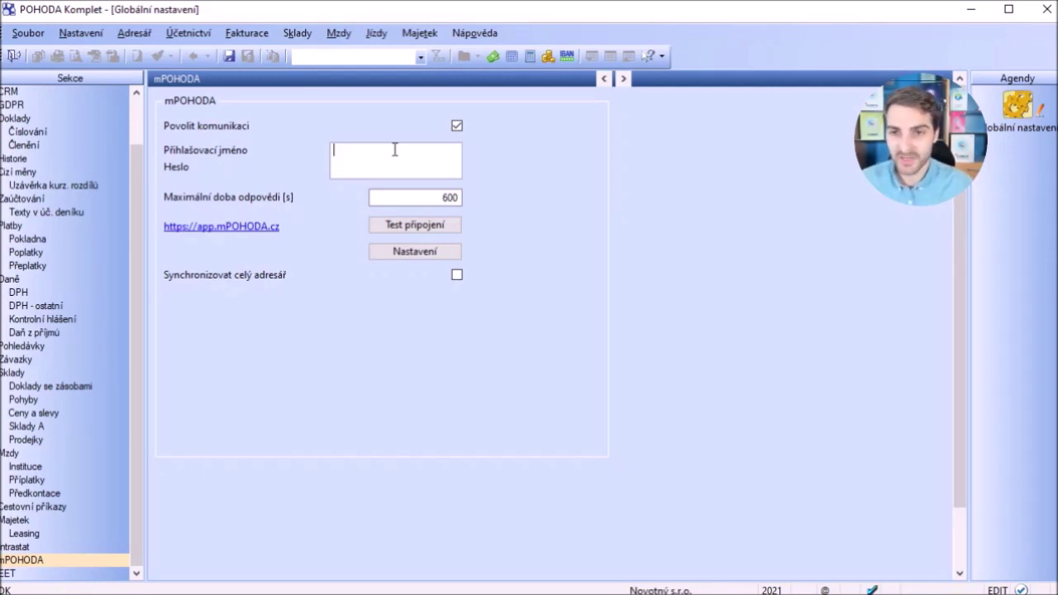
click(371, 229)
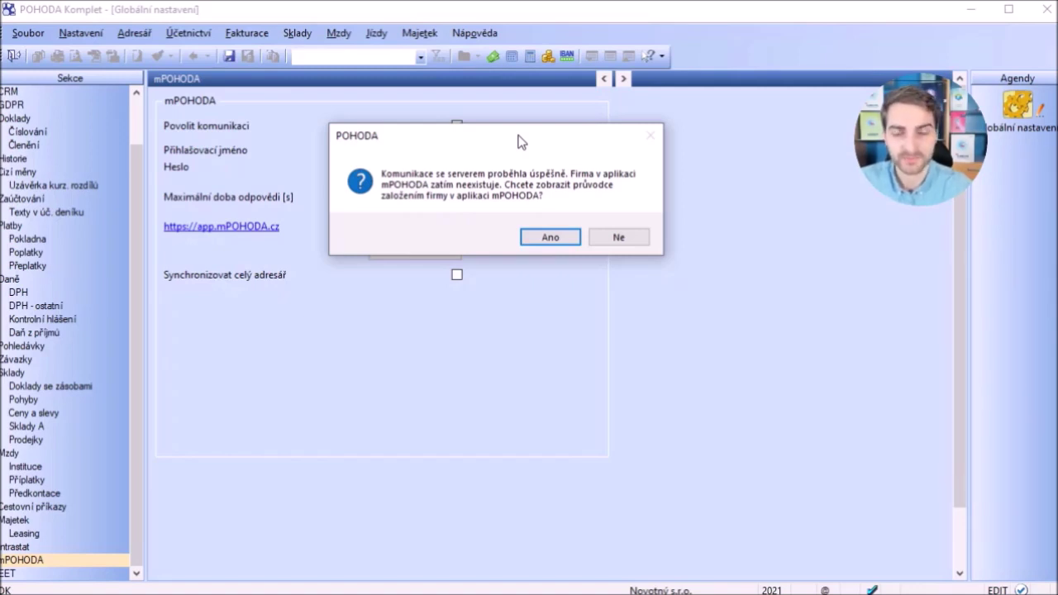
click(548, 238)
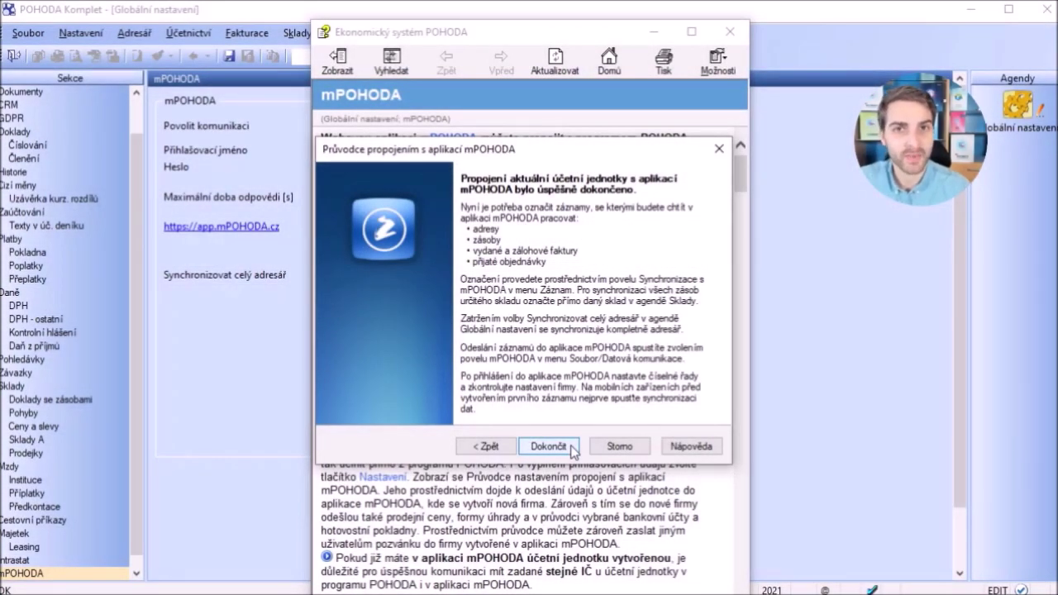
click(548, 446)
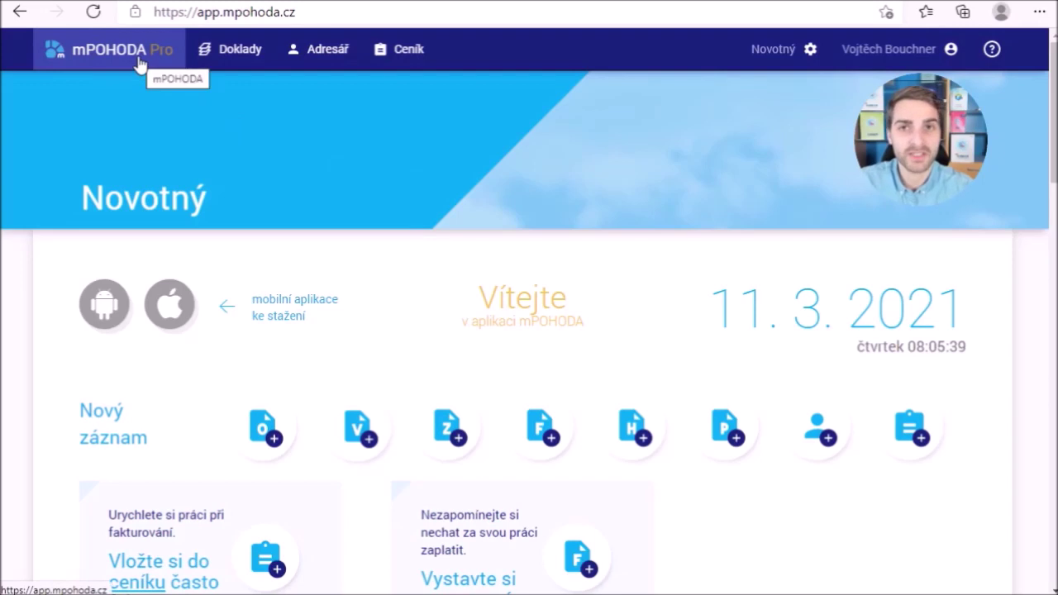
click(773, 53)
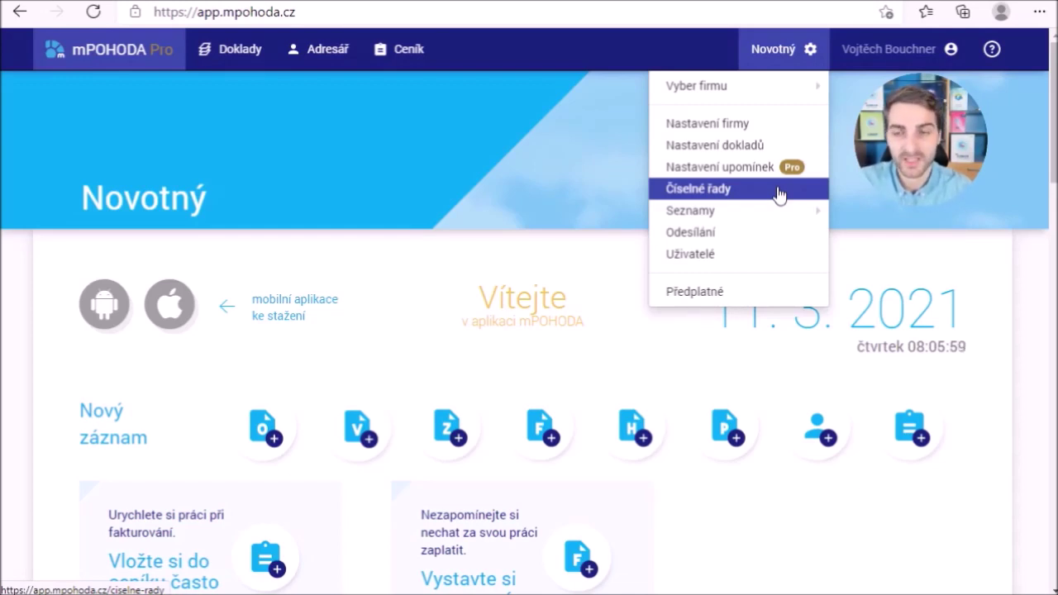
click(535, 187)
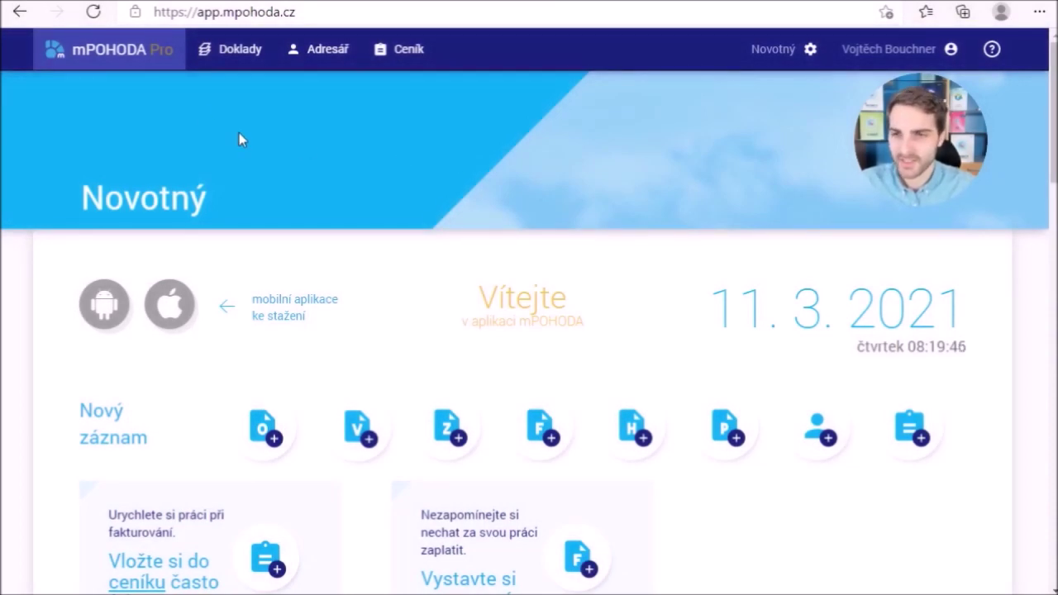
Create a new document template in the mPOHODA web application named "Šablona", keeping CZK - Česká koruna as its currency
click(221, 56)
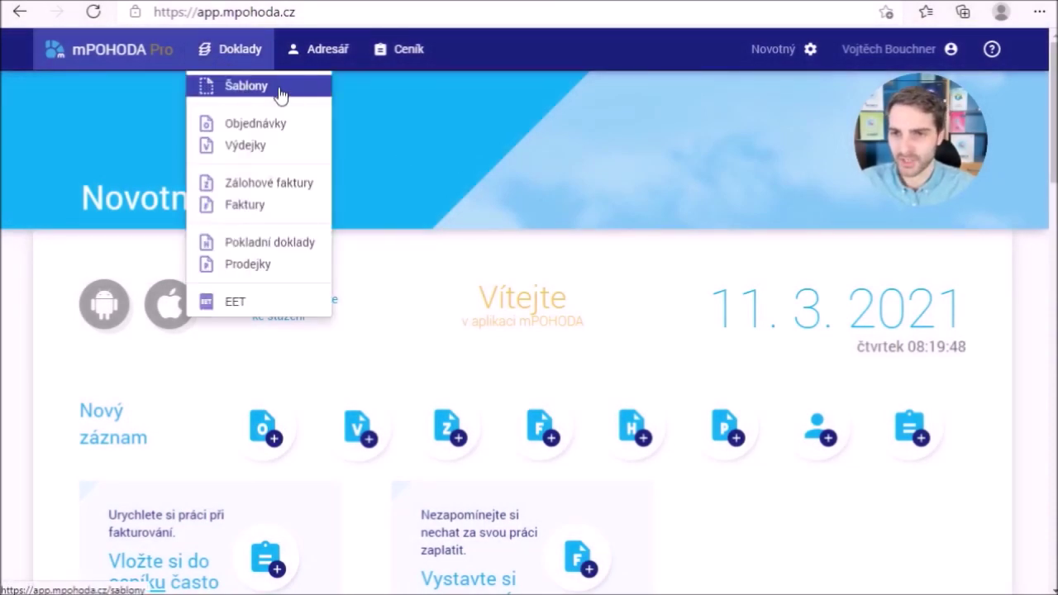
click(310, 98)
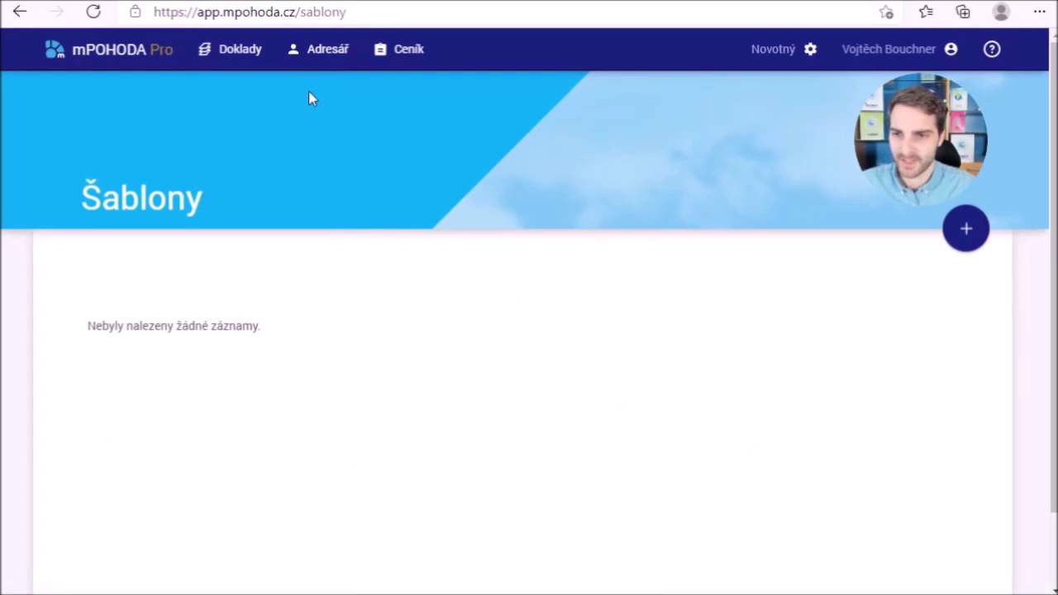
click(961, 242)
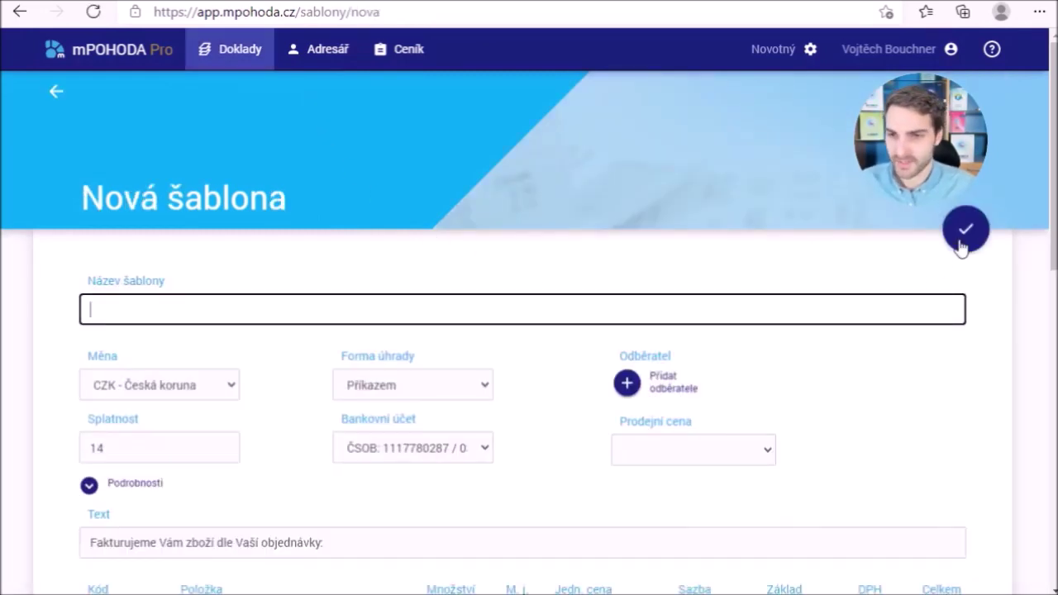
text(Šablona)
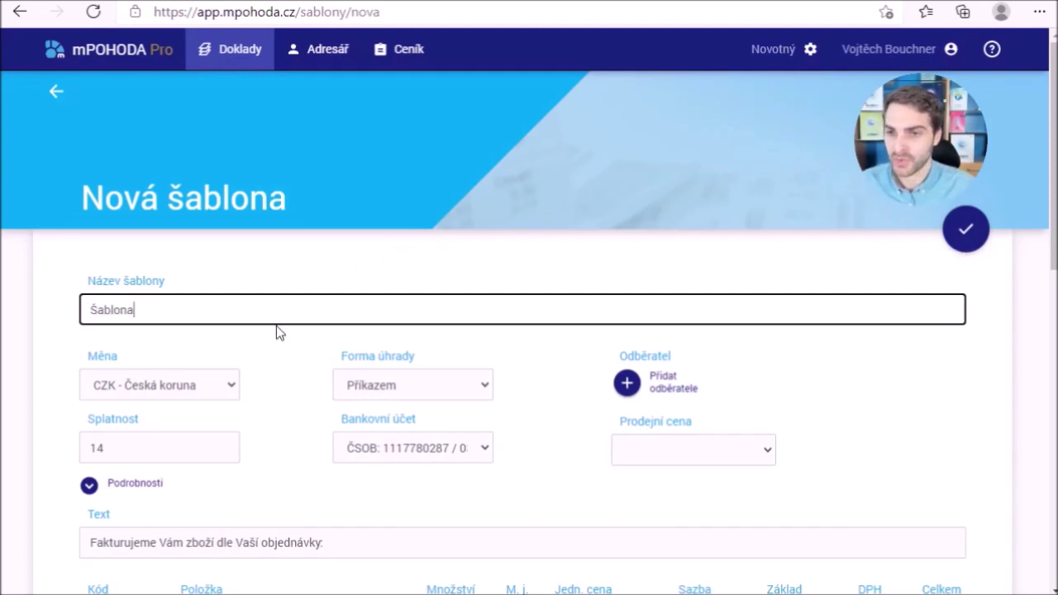
scroll(276, 327, down, 3)
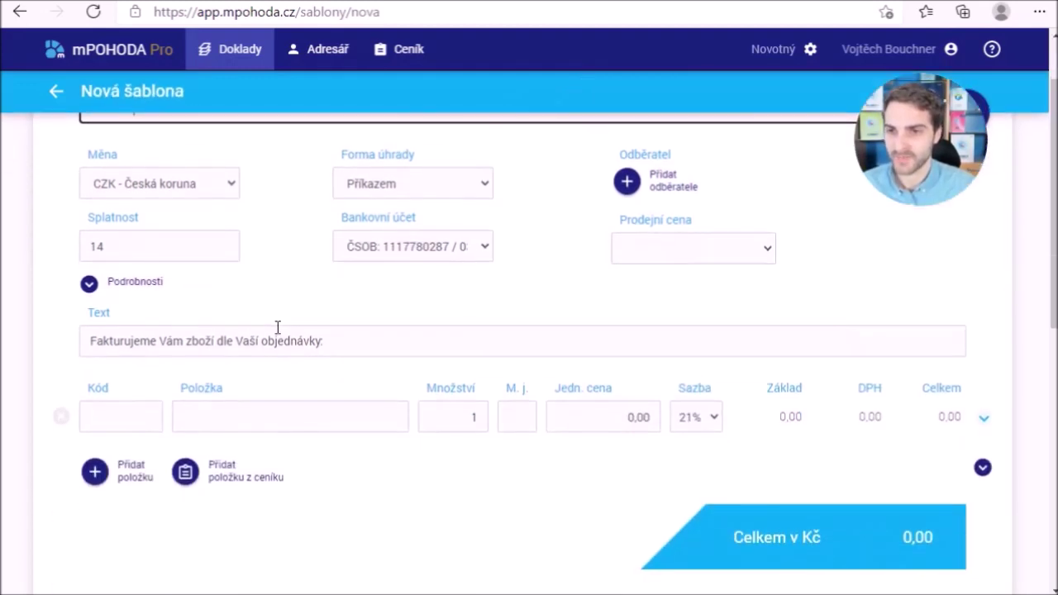
click(233, 188)
click(232, 188)
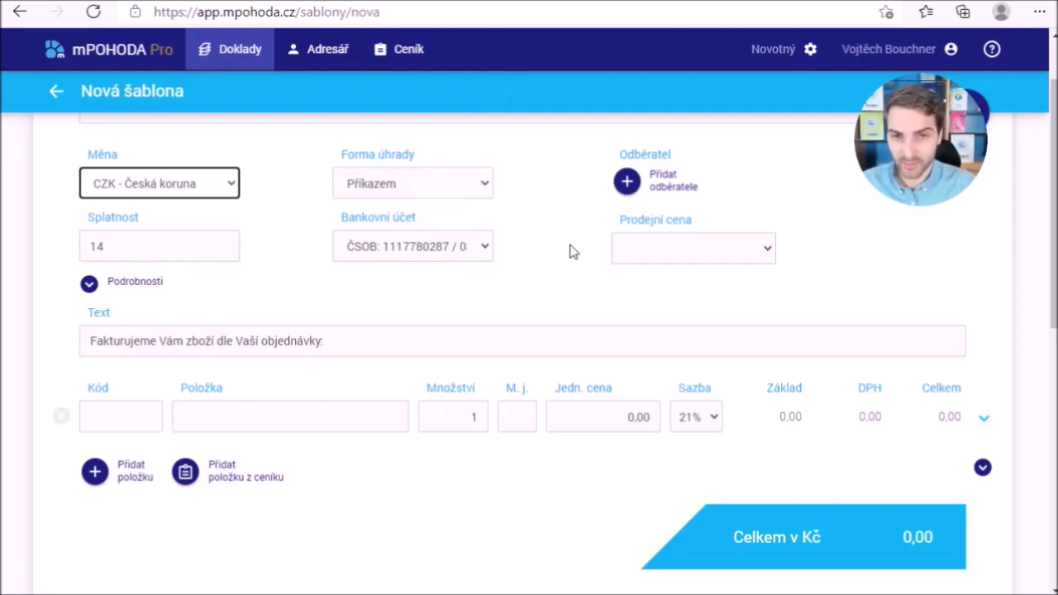
Add all three companies from the address book to the template as customers
click(651, 192)
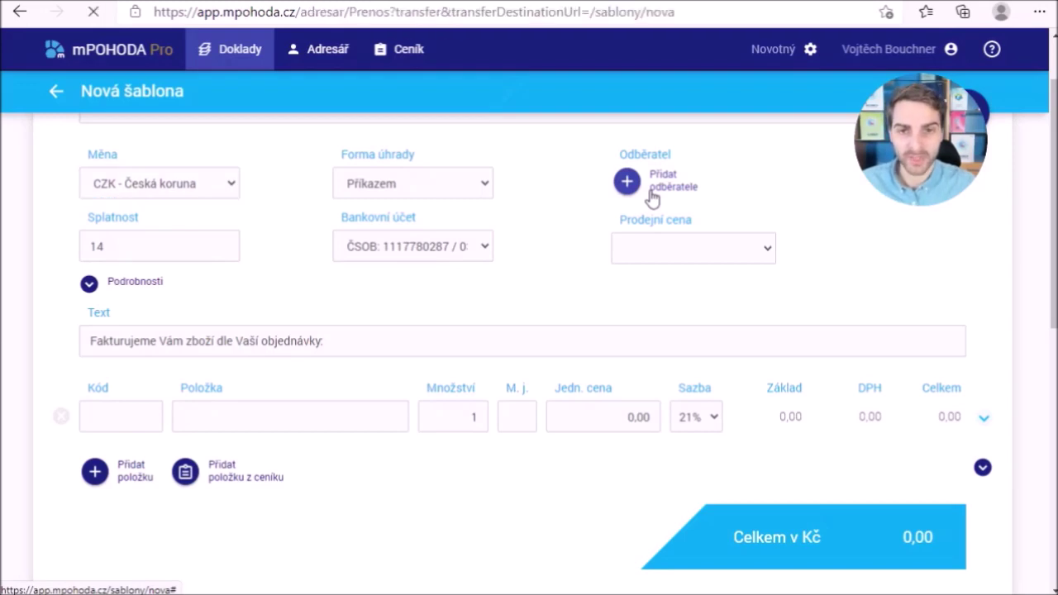
click(92, 281)
click(93, 310)
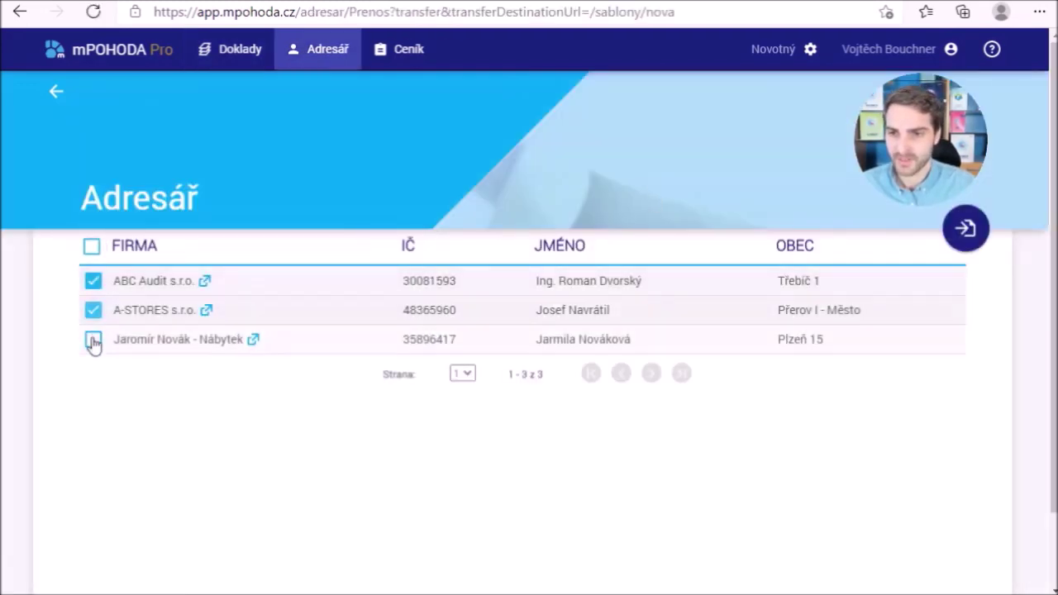
click(93, 339)
click(965, 230)
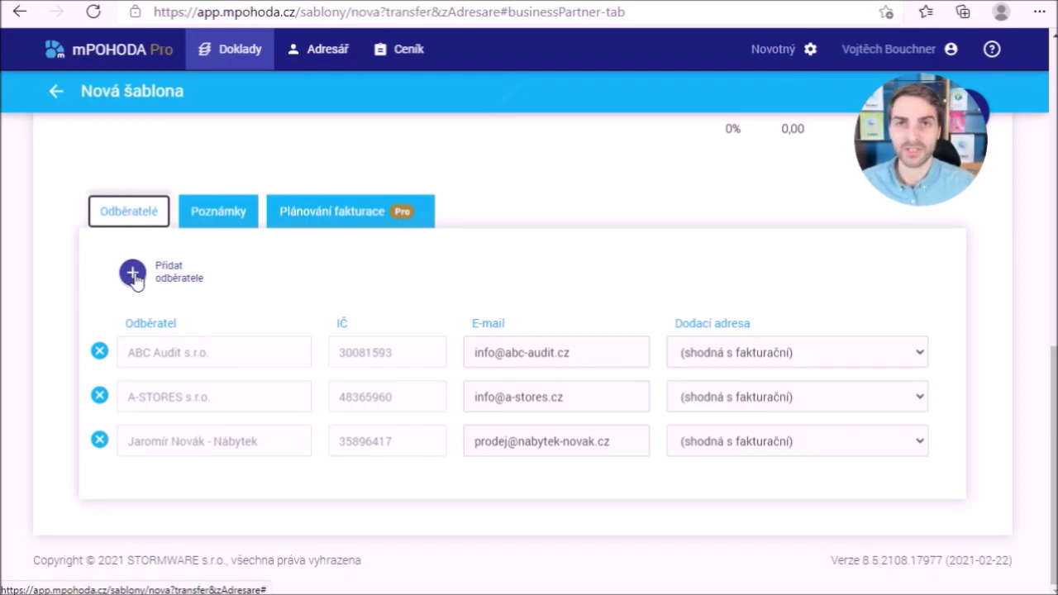
Examine the template's additional details (Podrobnosti) and the price list codes offered for the first item line
scroll(135, 279, up, 7)
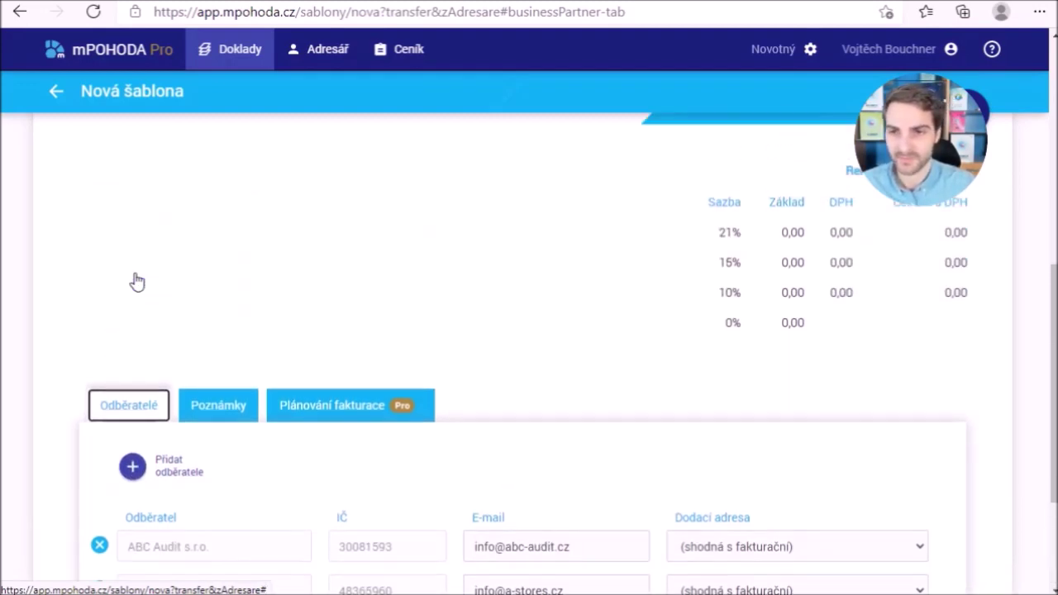
scroll(134, 280, up, 1)
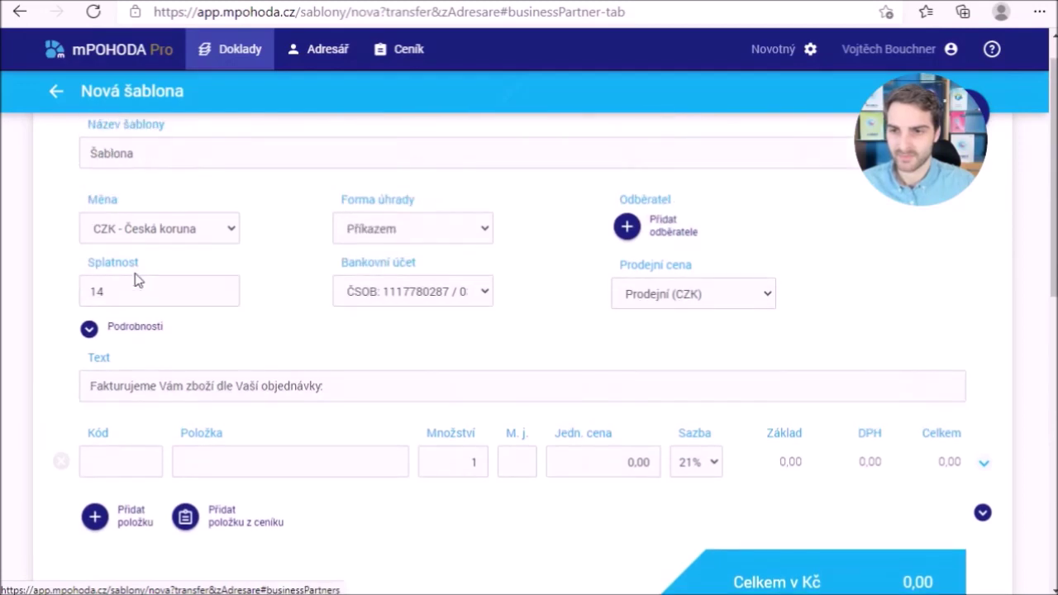
click(90, 331)
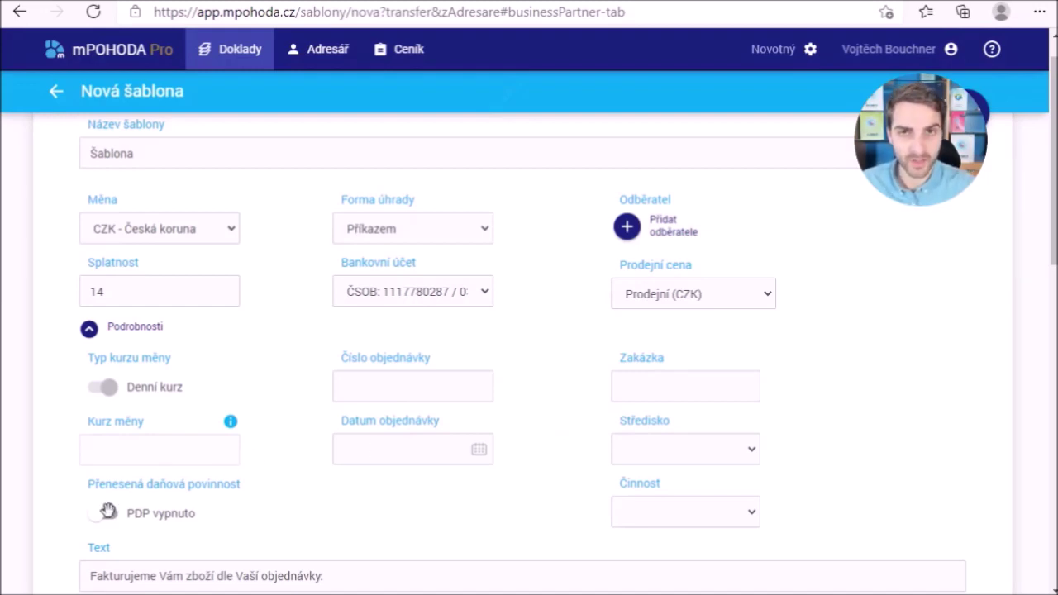
scroll(343, 371, down, 3)
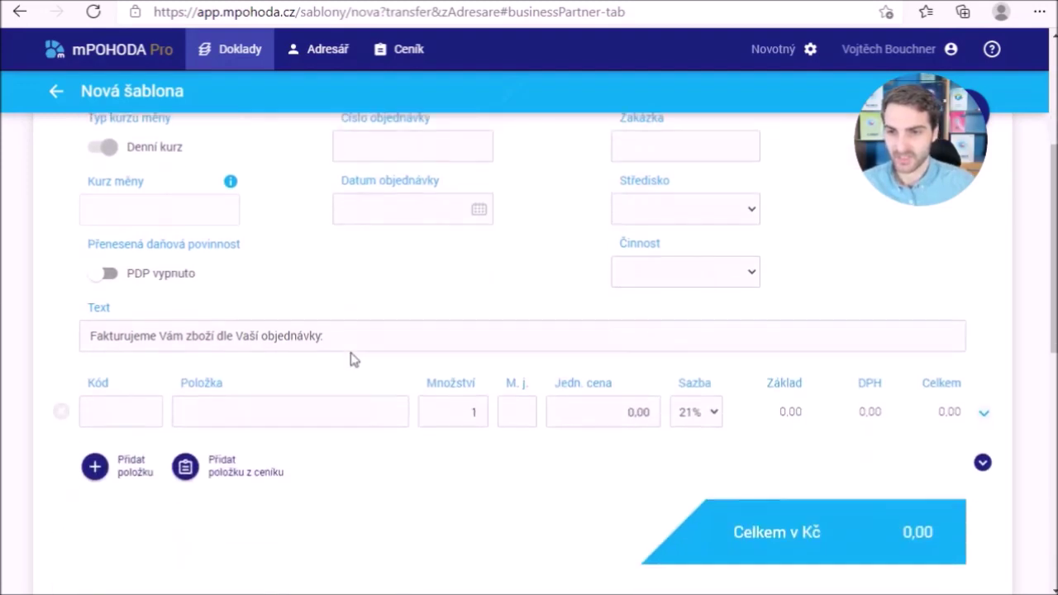
click(129, 391)
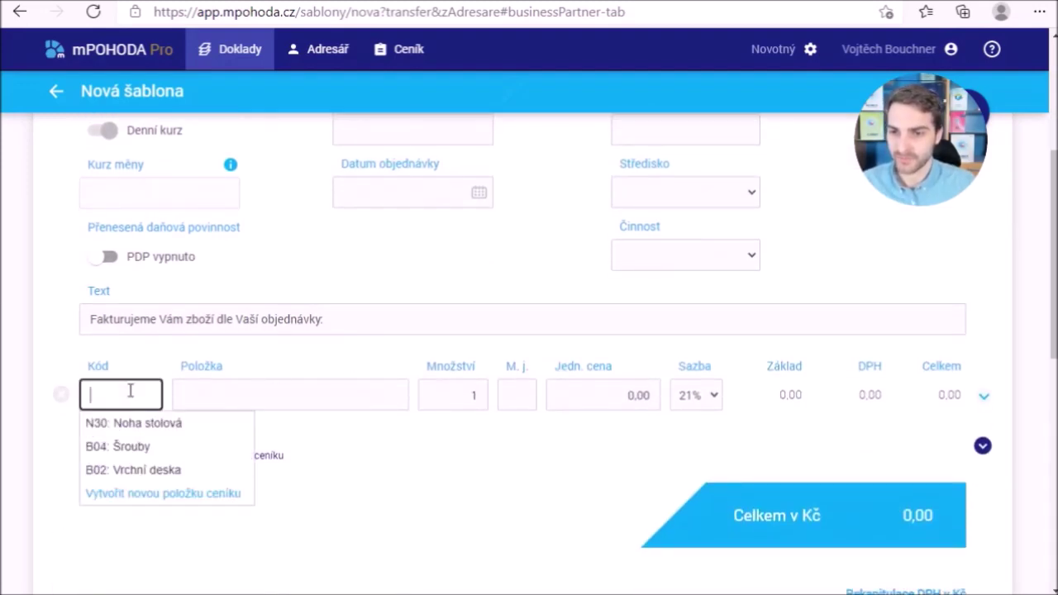
click(311, 542)
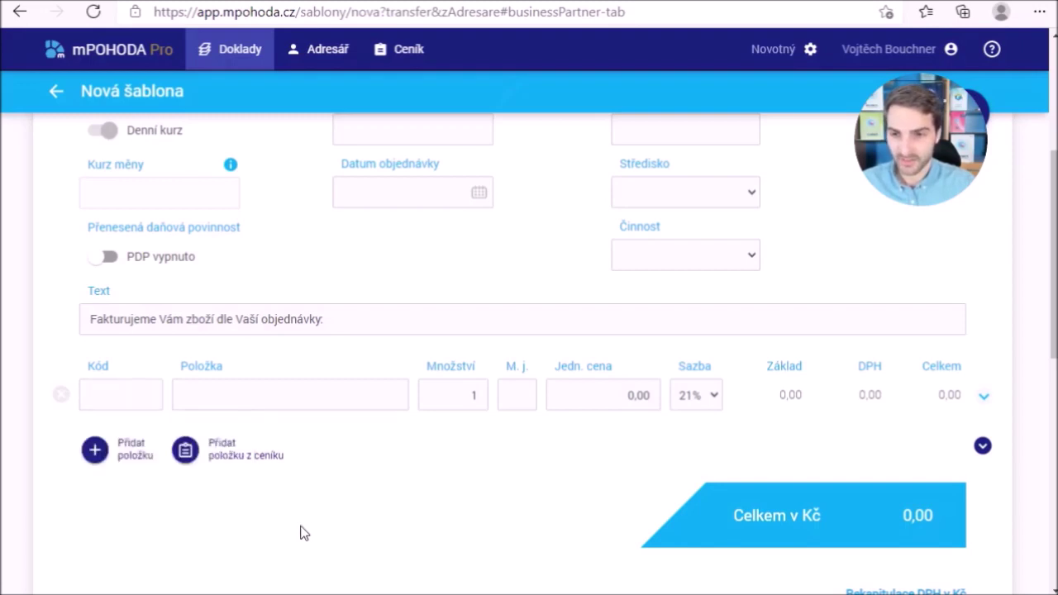
Insert the price list items N30 Noha stolová, B04 Šrouby and B02 Vrchní deska into the template, quantity 1 each
click(178, 460)
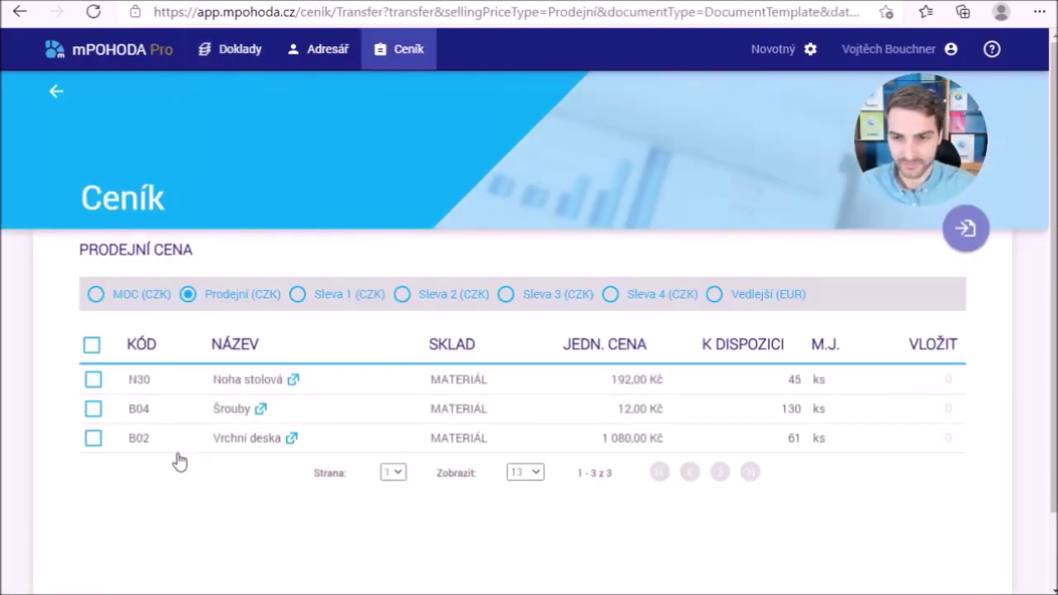
click(93, 379)
click(93, 409)
click(93, 440)
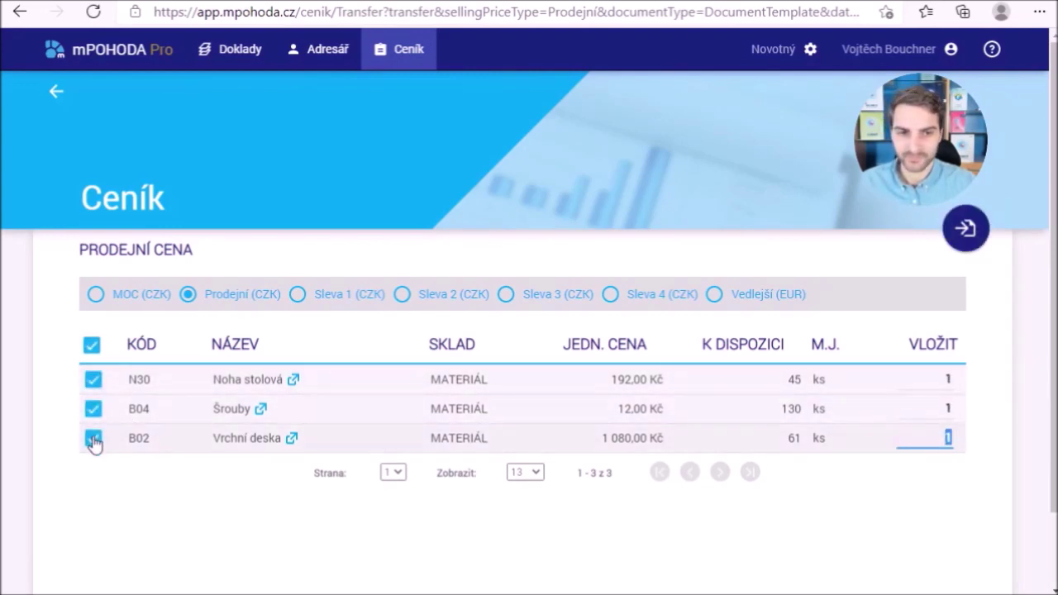
click(975, 246)
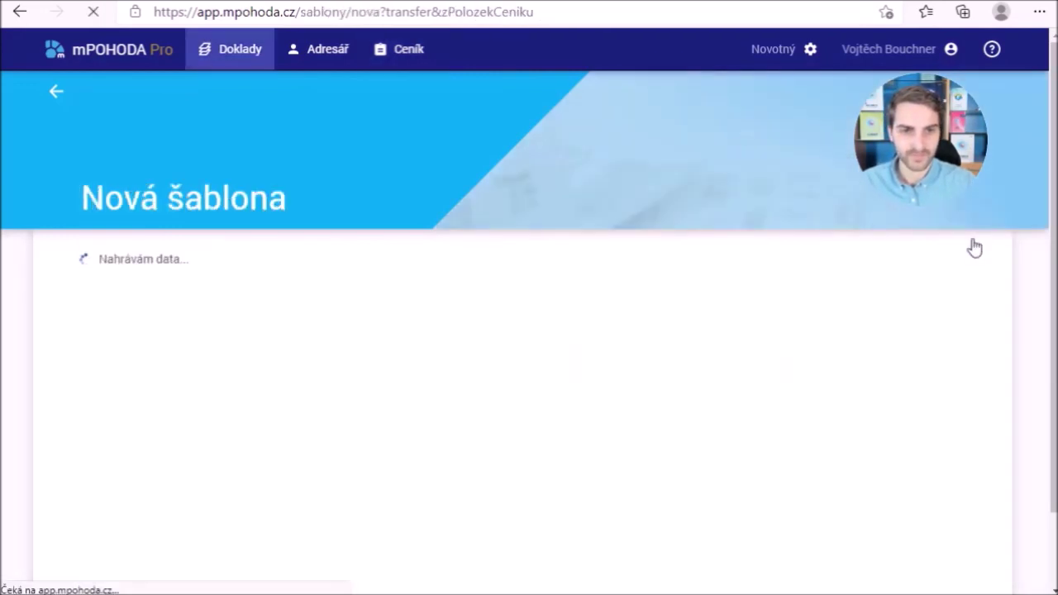
Turn on recurring invoicing (Opakovaná fakturace) in the template's invoicing schedule
scroll(301, 385, down, 10)
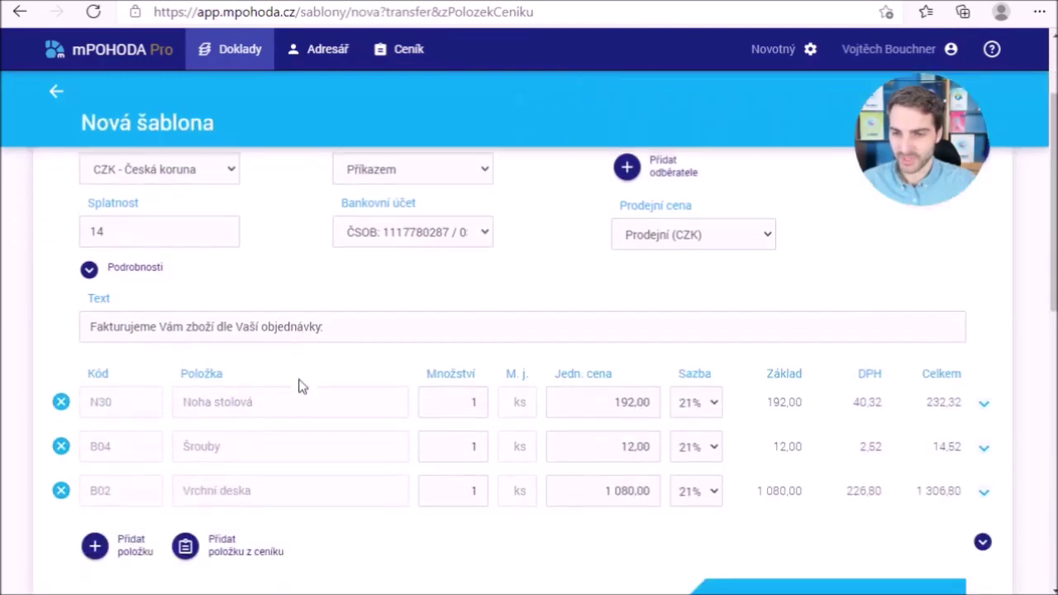
scroll(300, 385, down, 2)
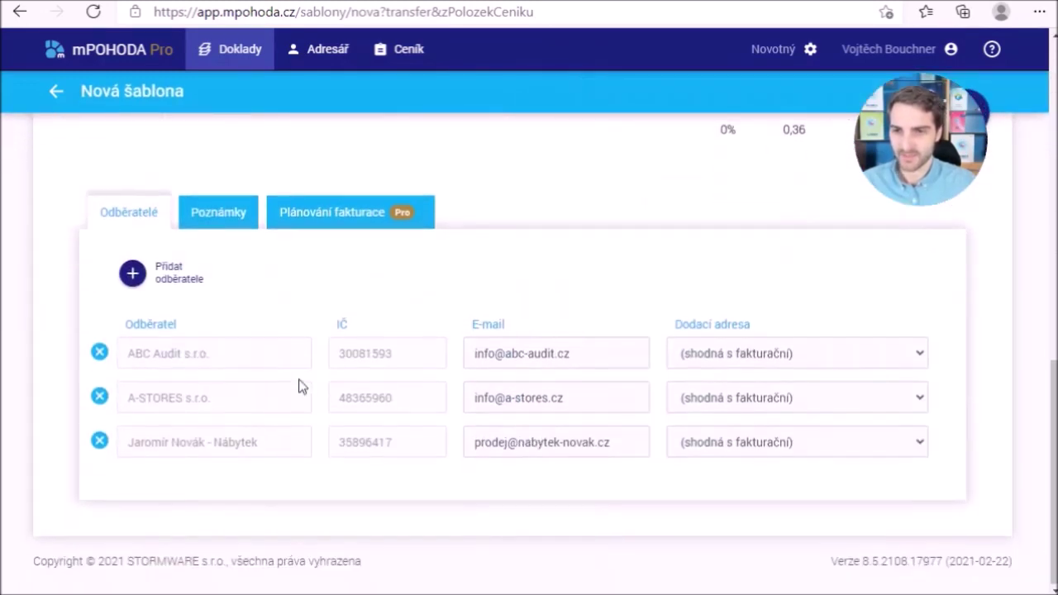
click(323, 216)
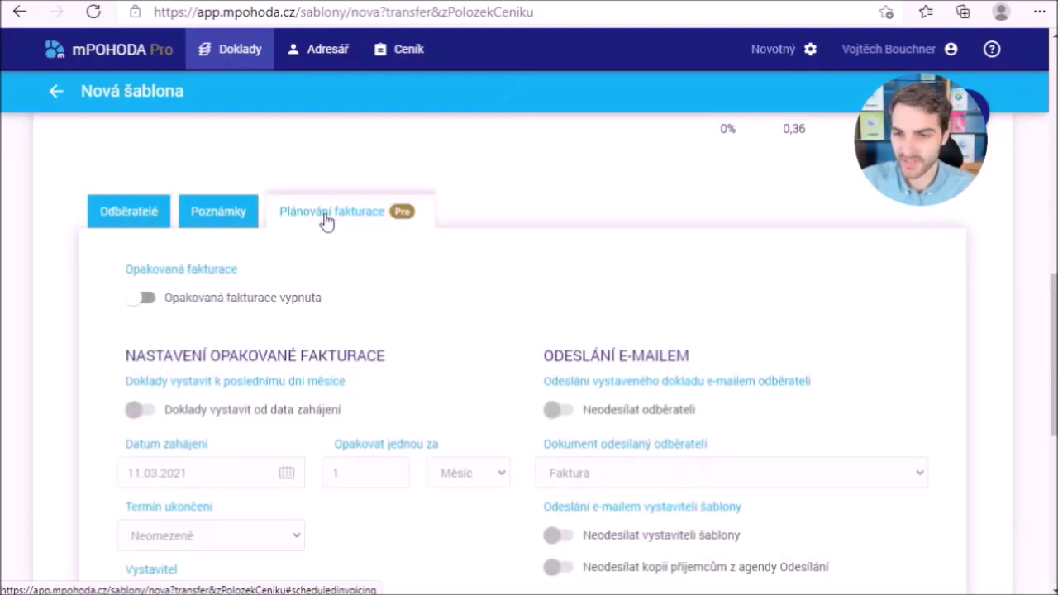
click(131, 298)
scroll(131, 298, down, 1)
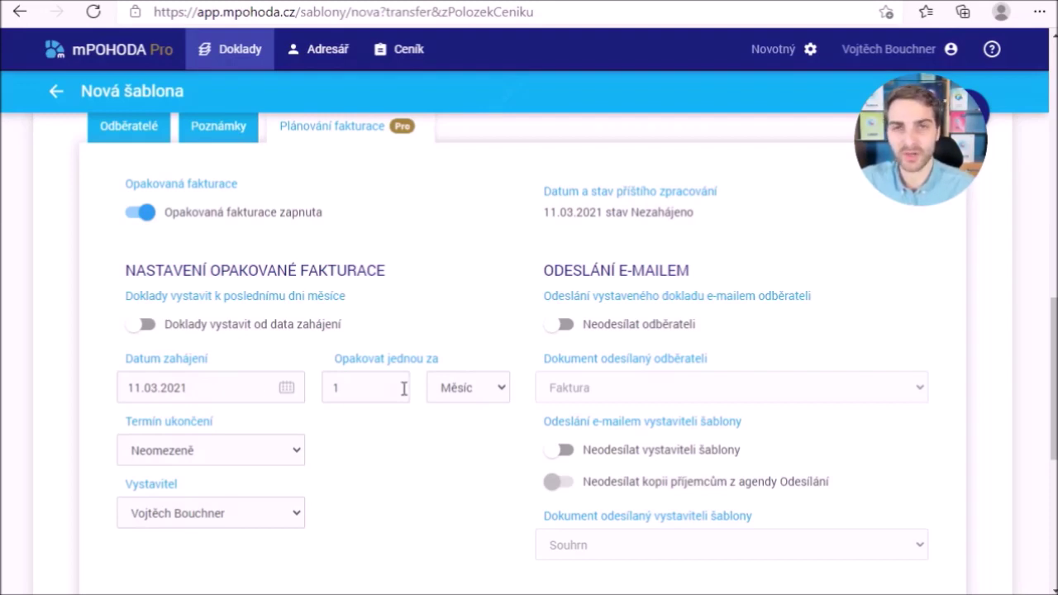
Set the recurring invoicing to repeat once every 1 Den and keep its end term at Neomezeně
click(480, 389)
click(464, 416)
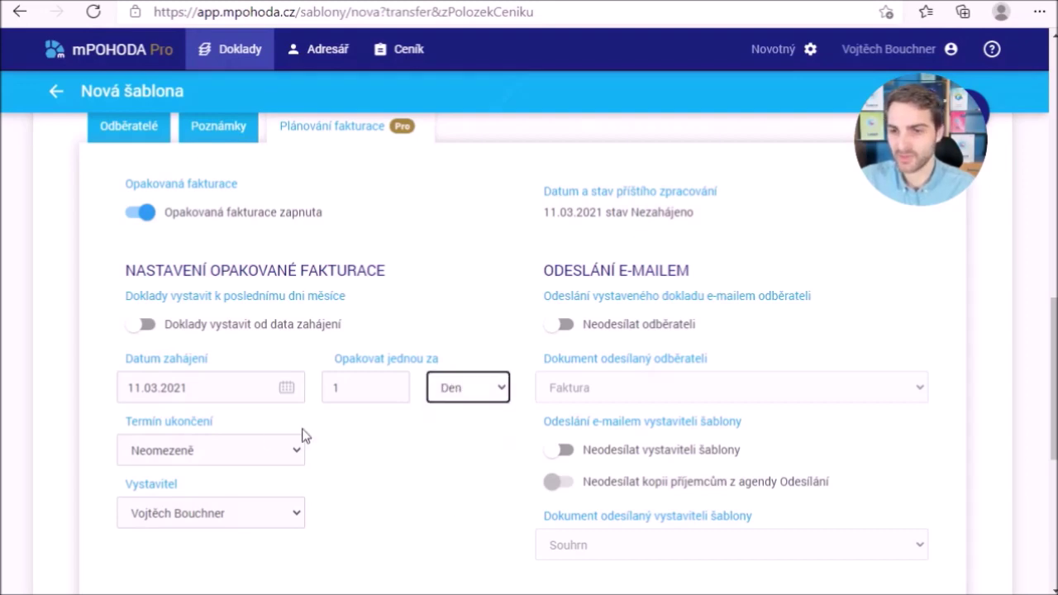
click(257, 452)
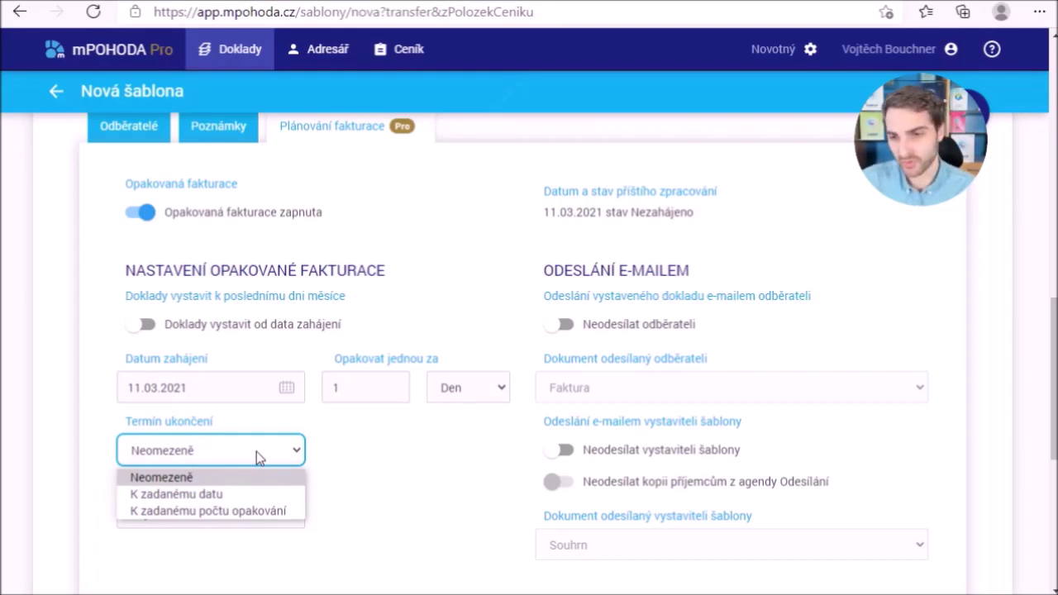
click(256, 452)
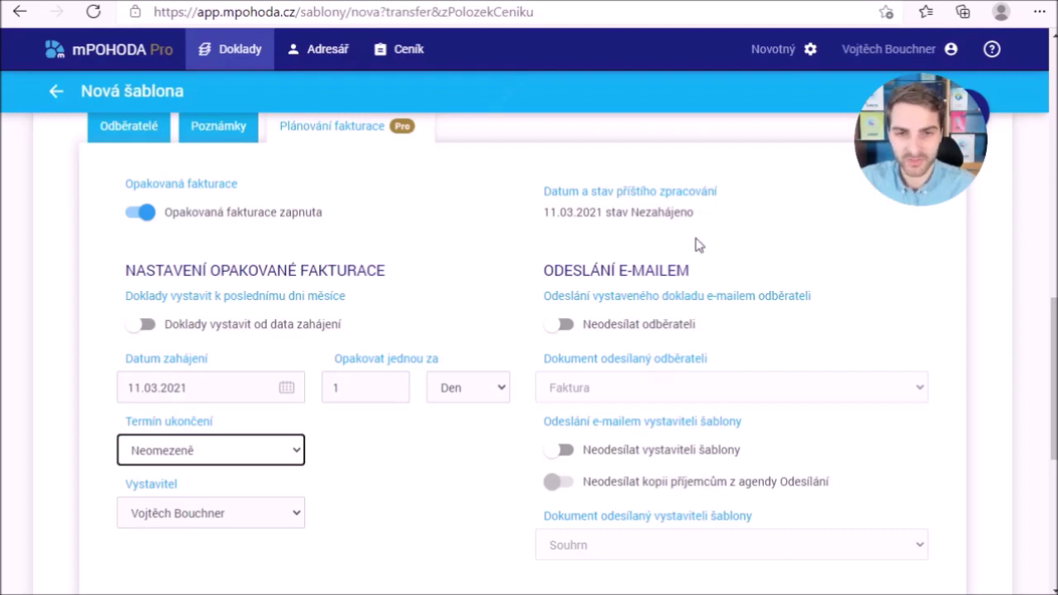
Turn on e-mailing issued documents to the customer (Odeslat odběrateli) and keep Faktura as the document sent
scroll(700, 243, down, 1)
click(562, 239)
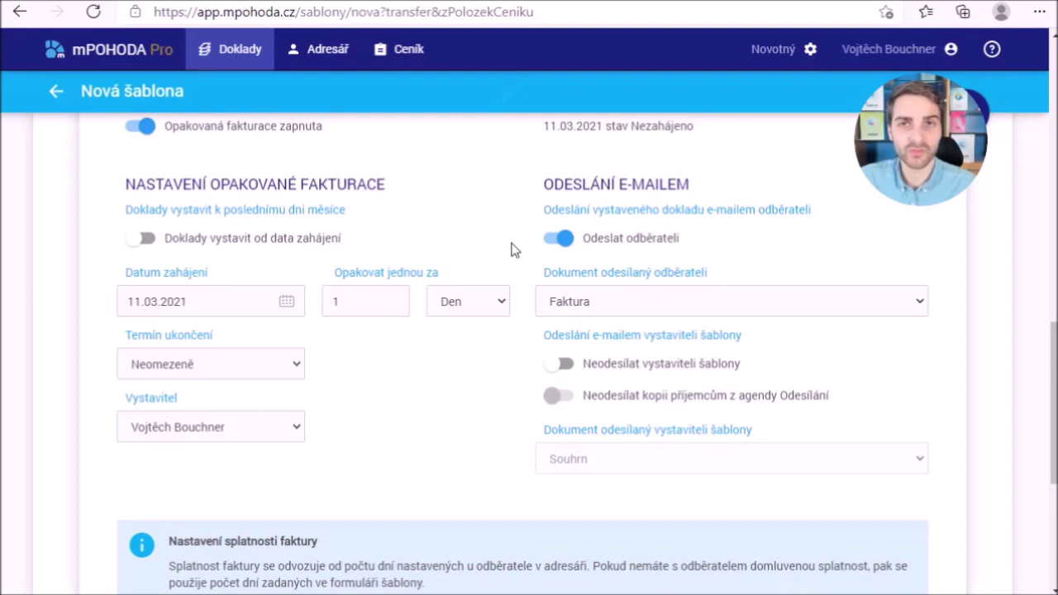
click(923, 302)
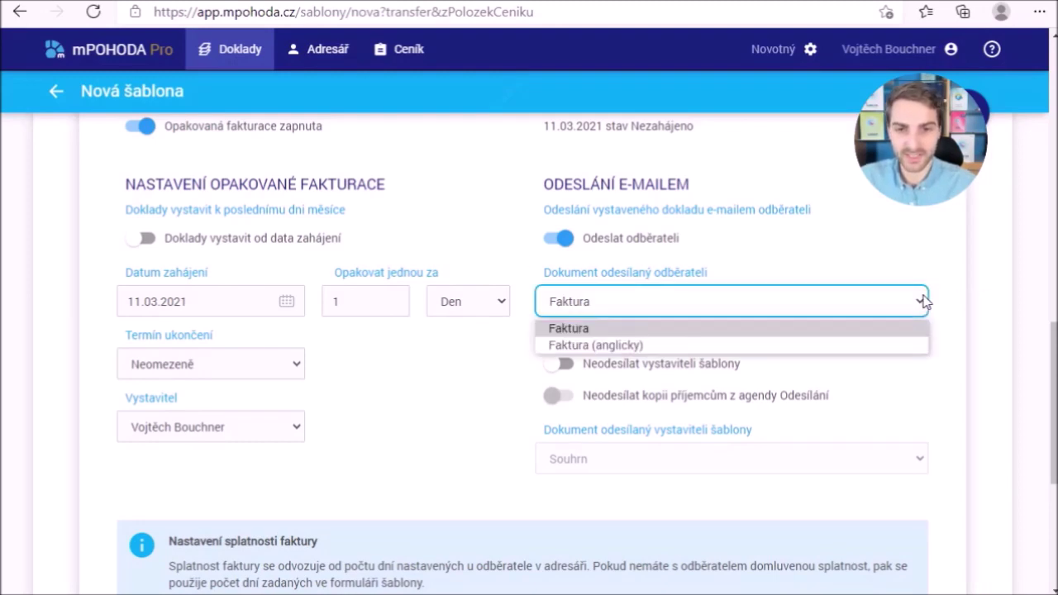
click(925, 302)
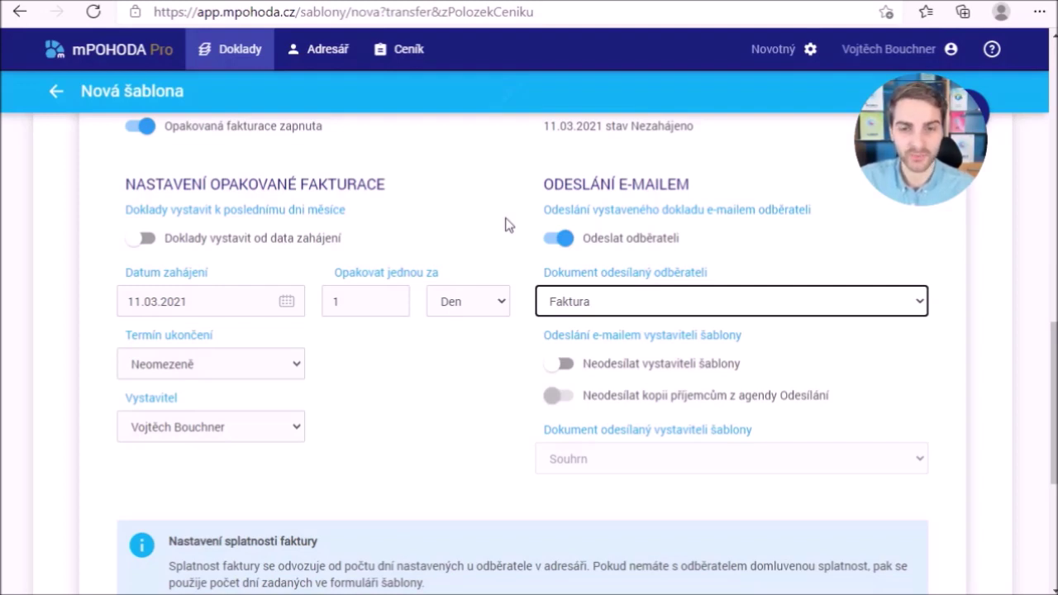
Turn on e-mailing to the template issuer (Odeslat vystaviteli šablony) and keep Souhrn as the document sent
click(554, 363)
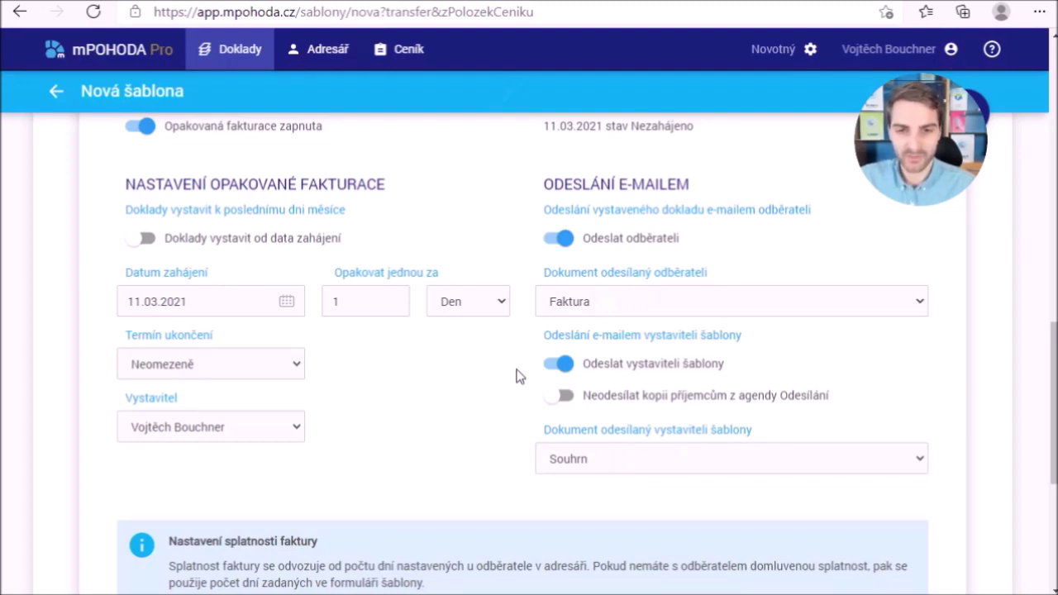
click(909, 464)
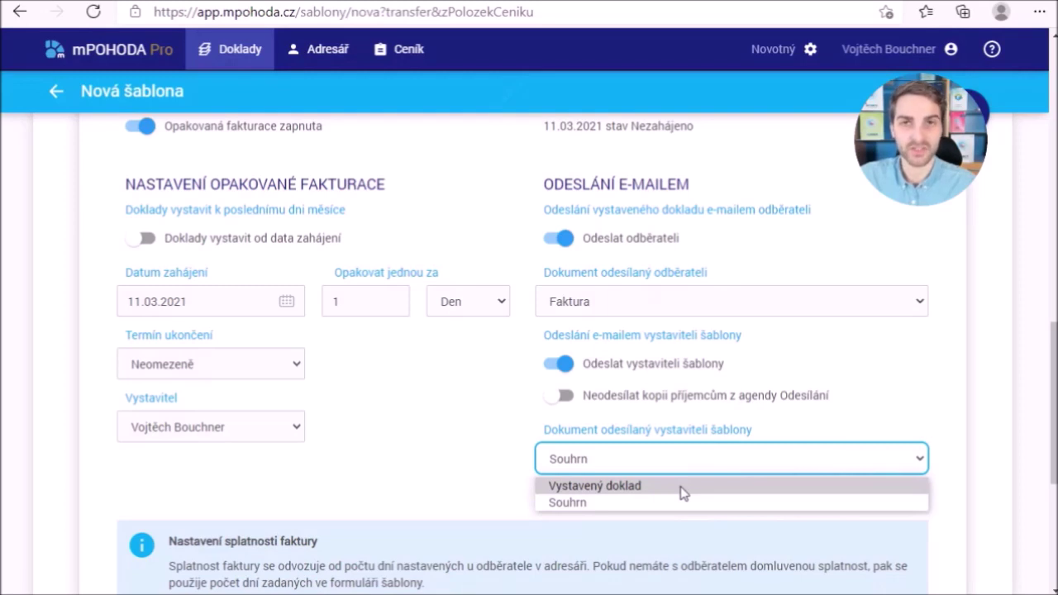
click(416, 465)
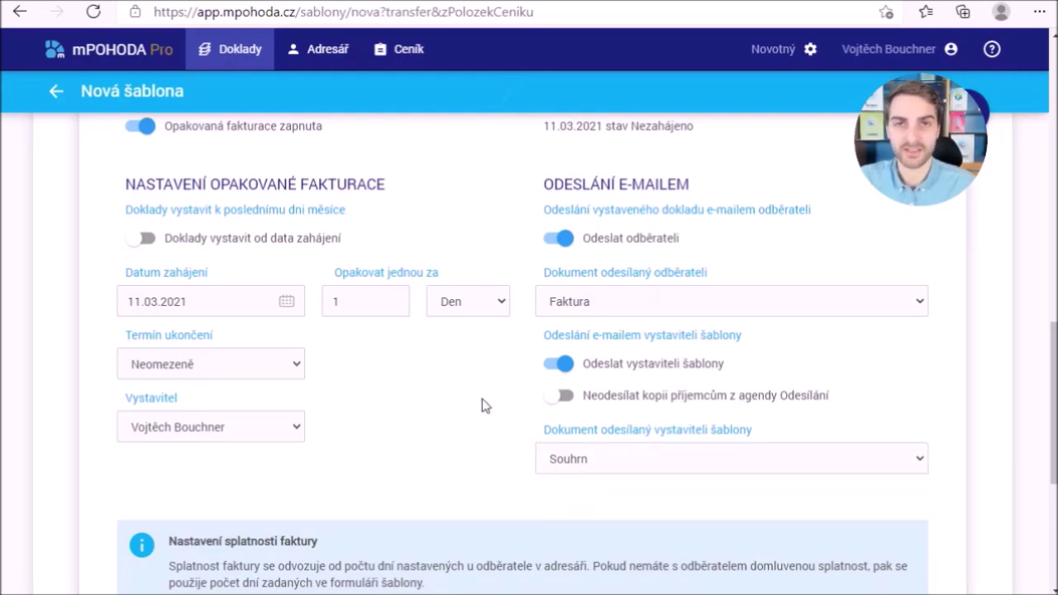
Save and close the new template (Uložit a zavřít)
scroll(496, 399, up, 10)
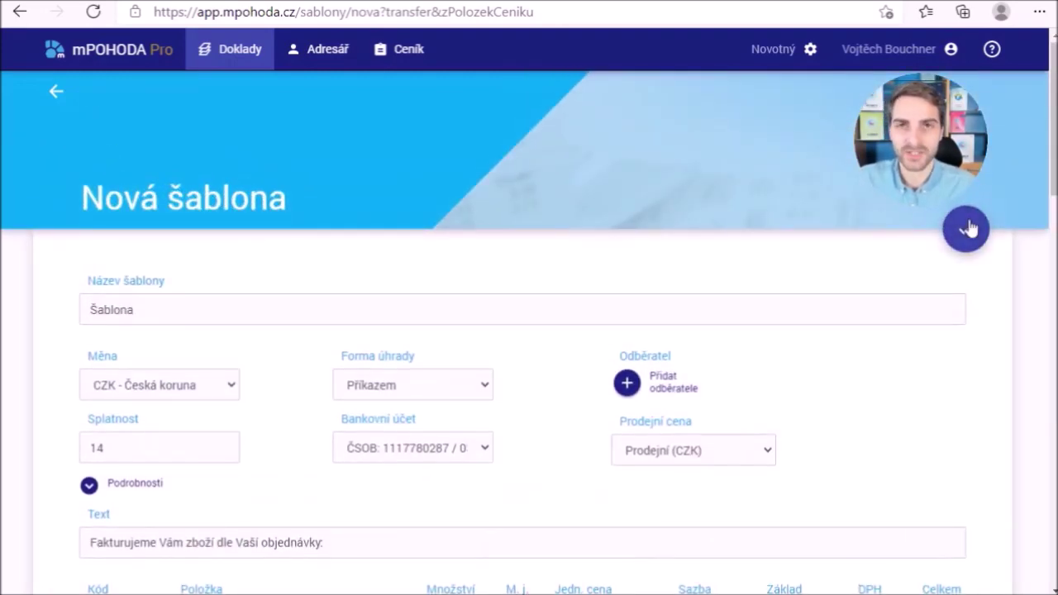
mouse_move(969, 229)
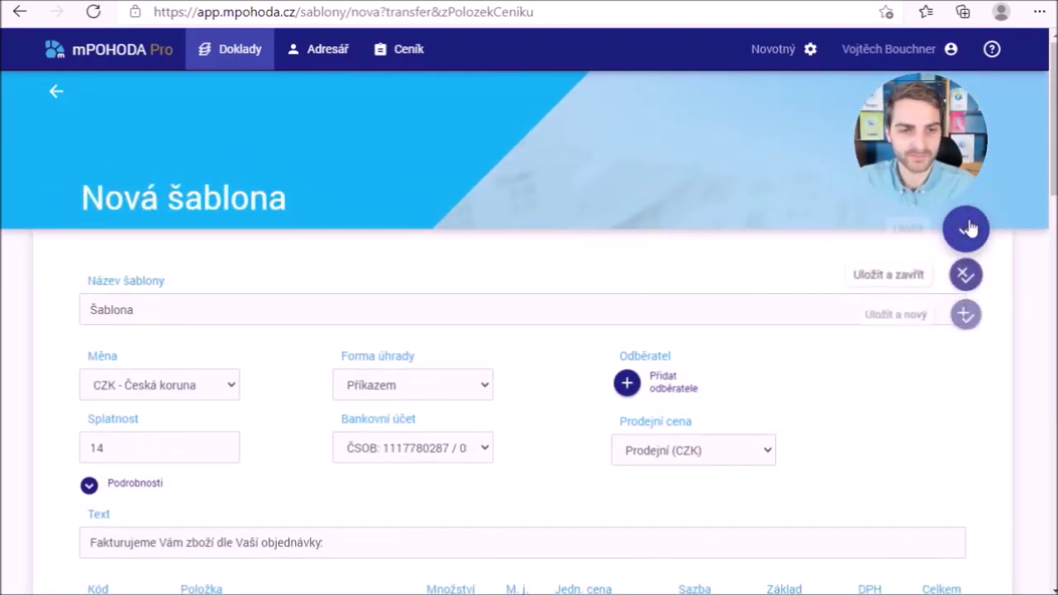
click(965, 281)
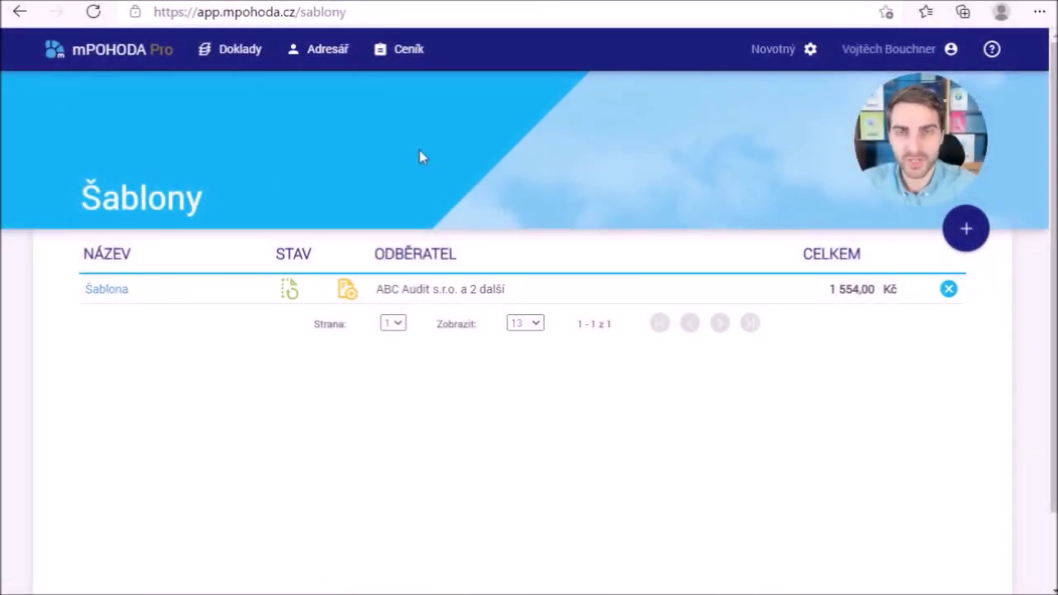
Review the saved template's invoicing schedule, automatic task history and generated documents, and open the list of invoices (Faktury)
click(112, 293)
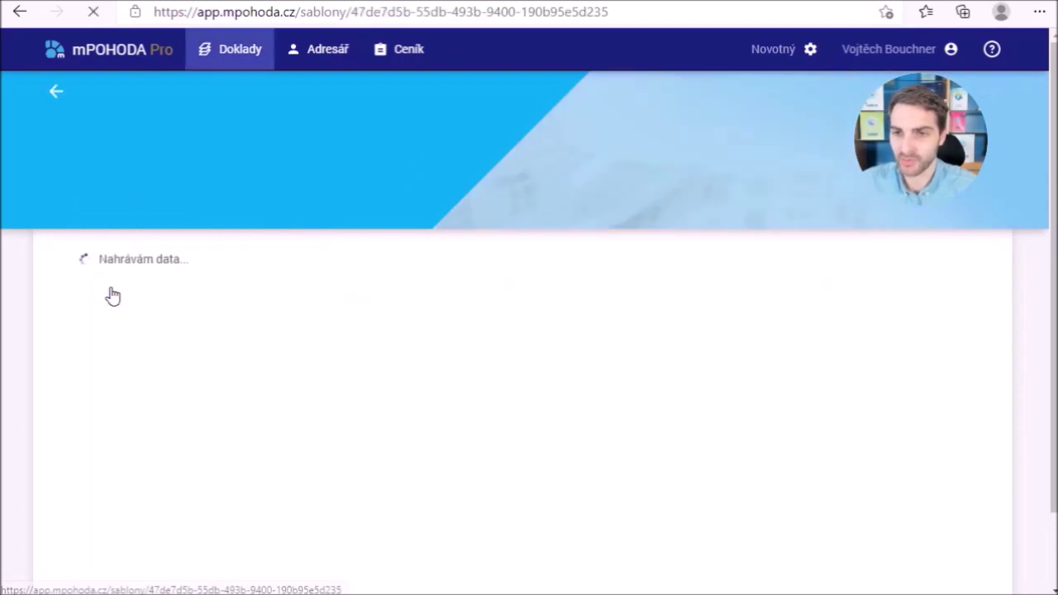
scroll(382, 291, down, 10)
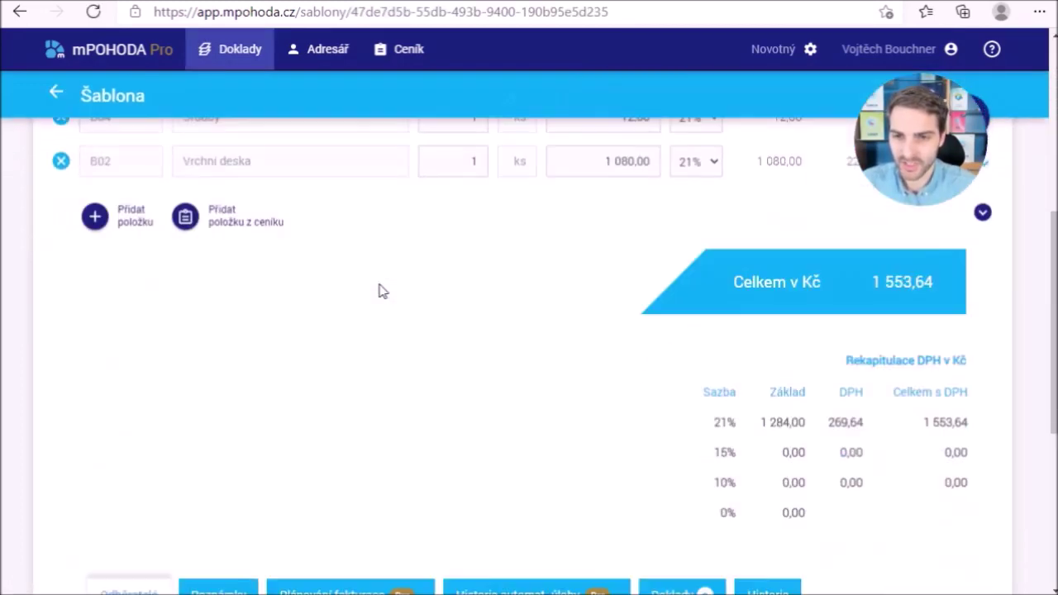
scroll(382, 292, down, 5)
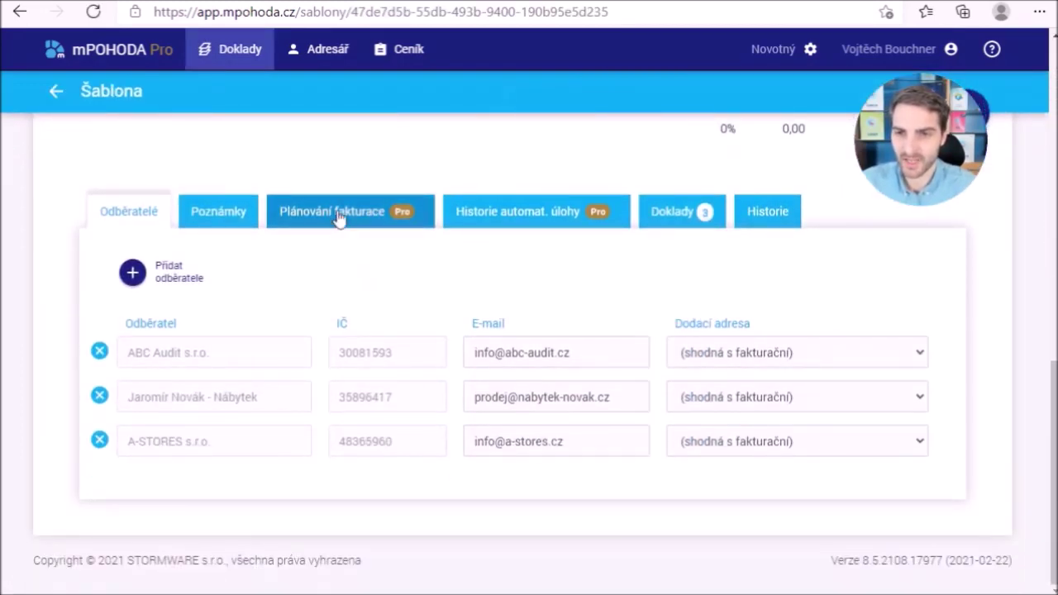
click(339, 217)
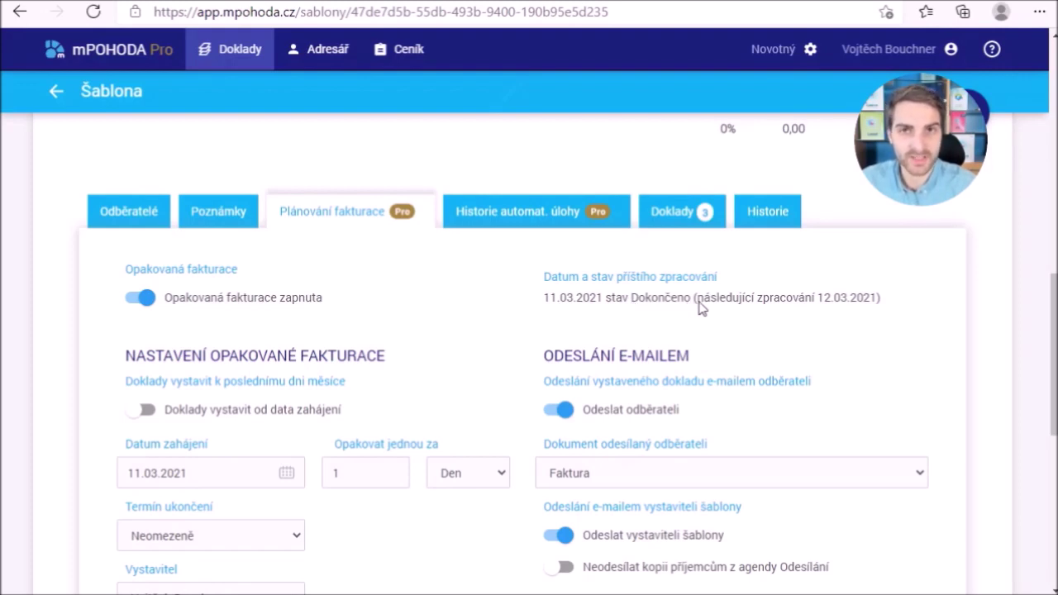
click(516, 213)
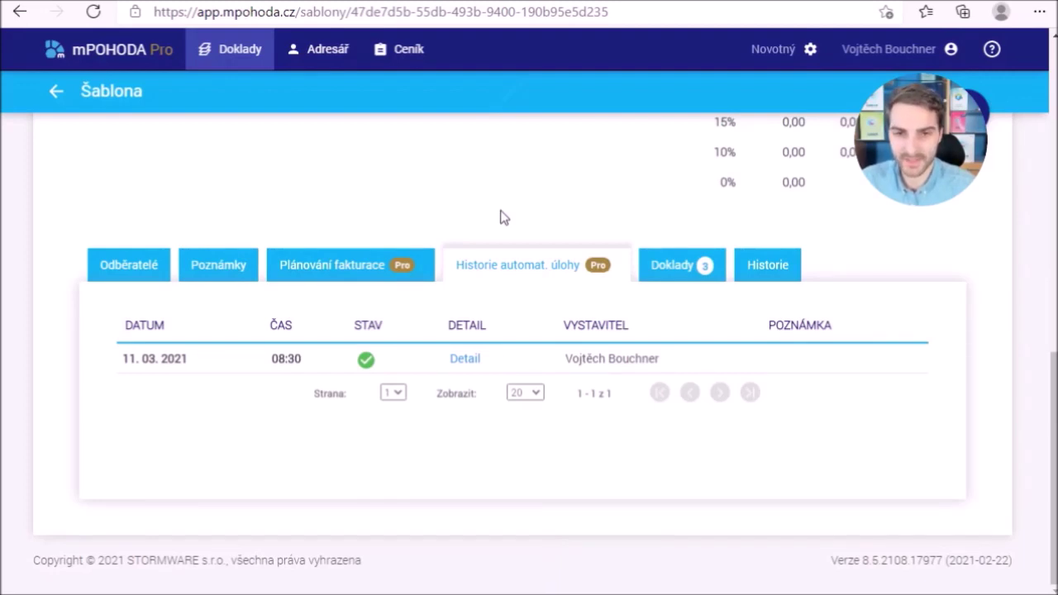
click(658, 266)
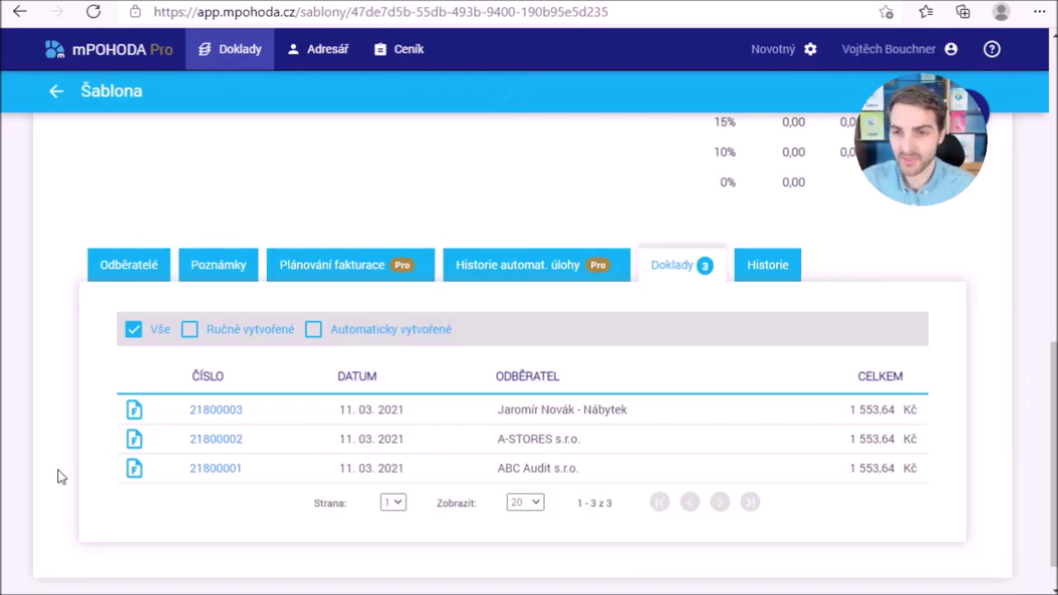
click(240, 55)
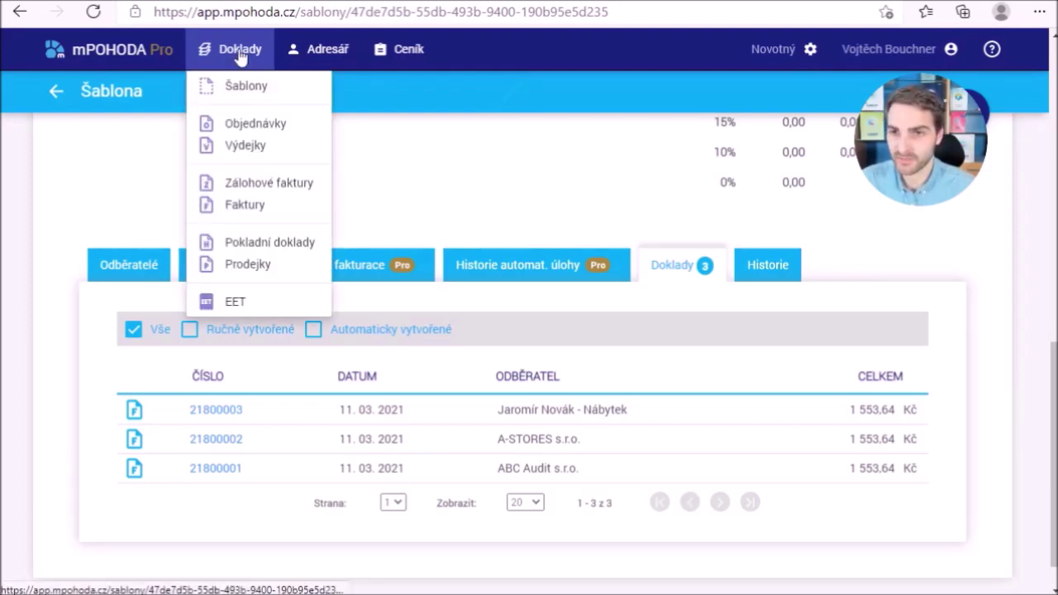
click(282, 206)
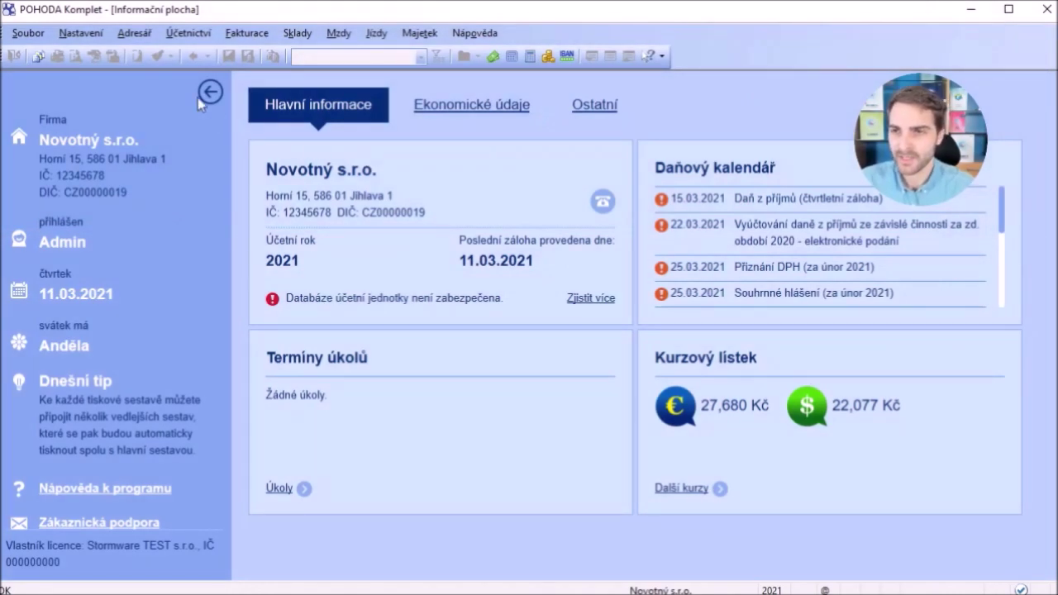
In POHODA, synchronize data with mPOHODA using the option Synchronizovat data od poslední komunikace, and finish the wizard
click(26, 34)
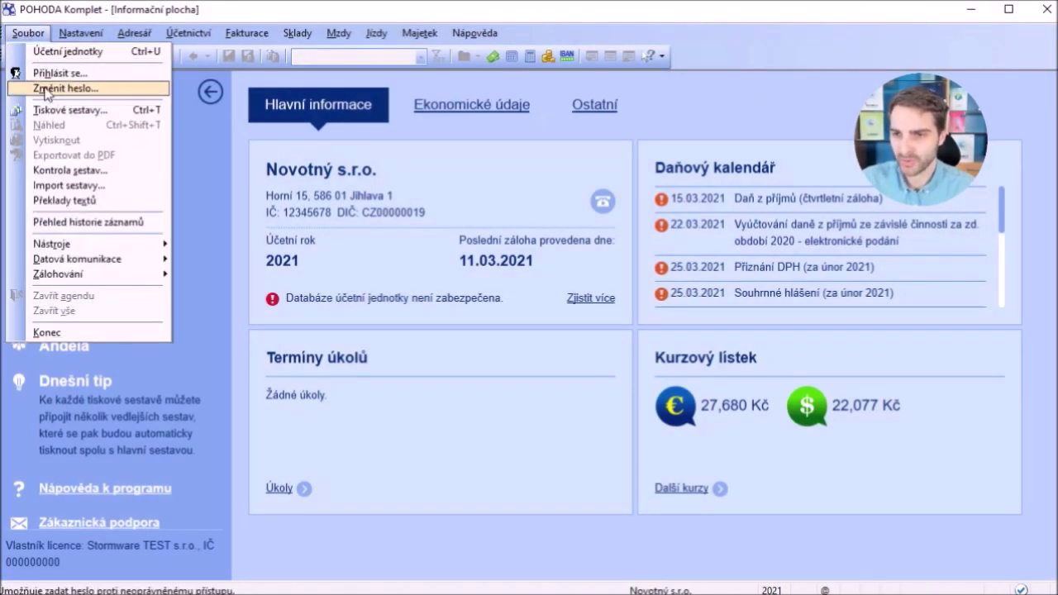
mouse_move(153, 261)
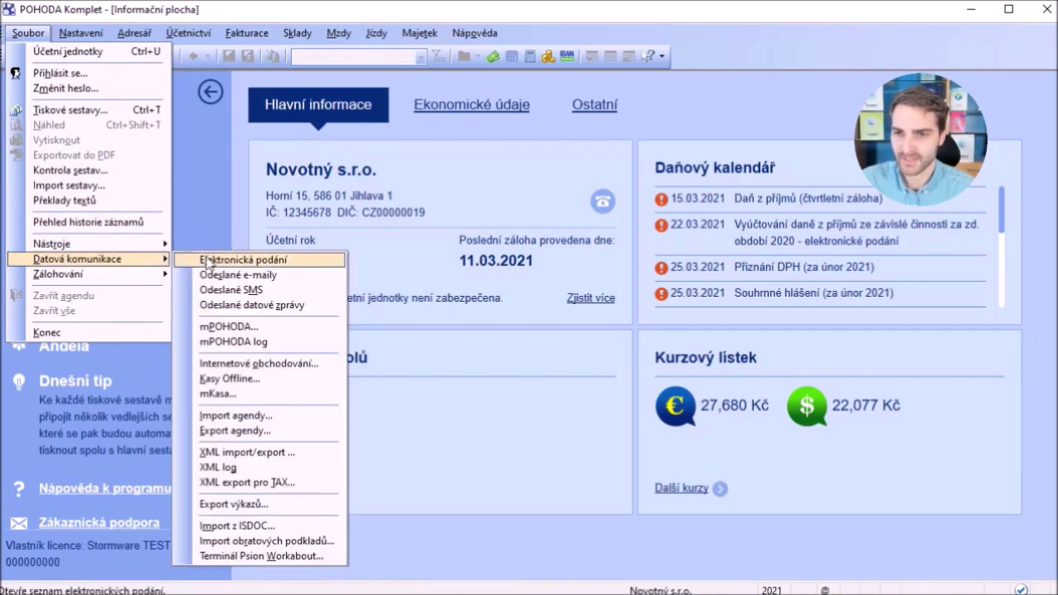
click(289, 327)
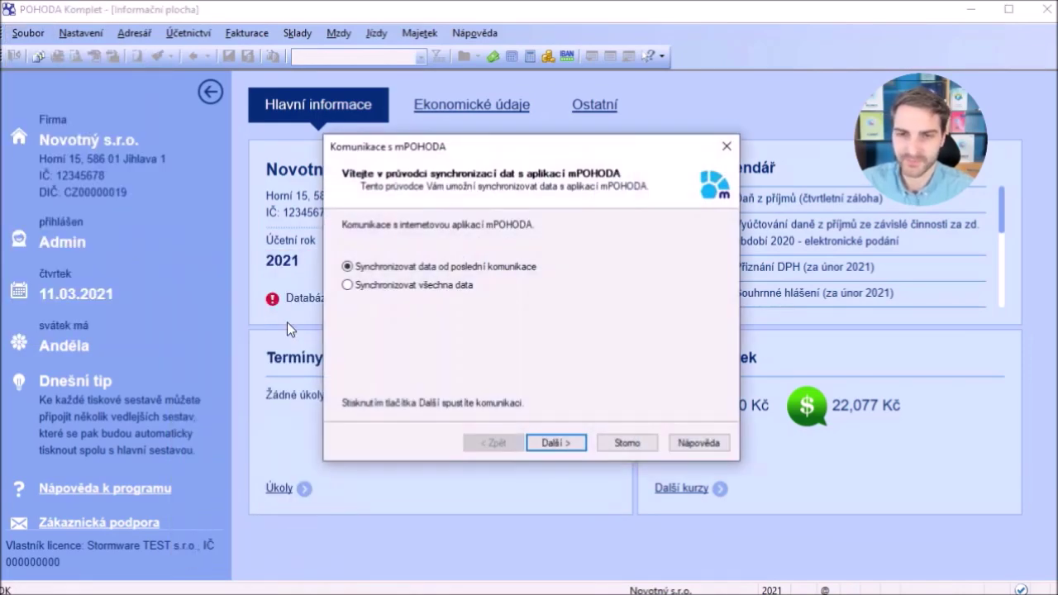
click(568, 444)
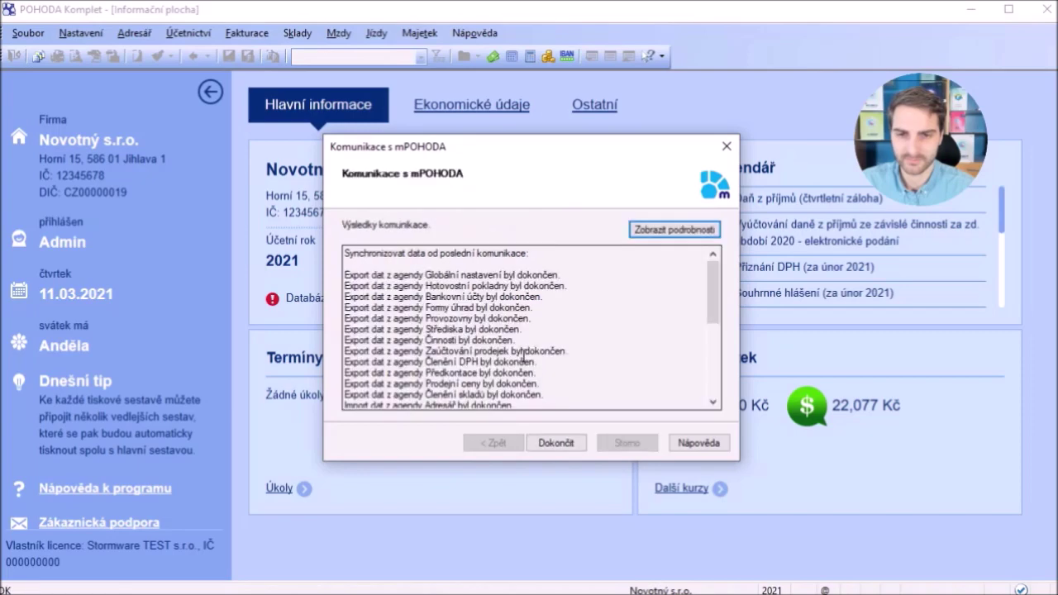
click(552, 443)
Open the issued invoices agenda (Vydané faktury) and filter it by document source (Zdroj dokladu) Import mPOHODA
click(252, 35)
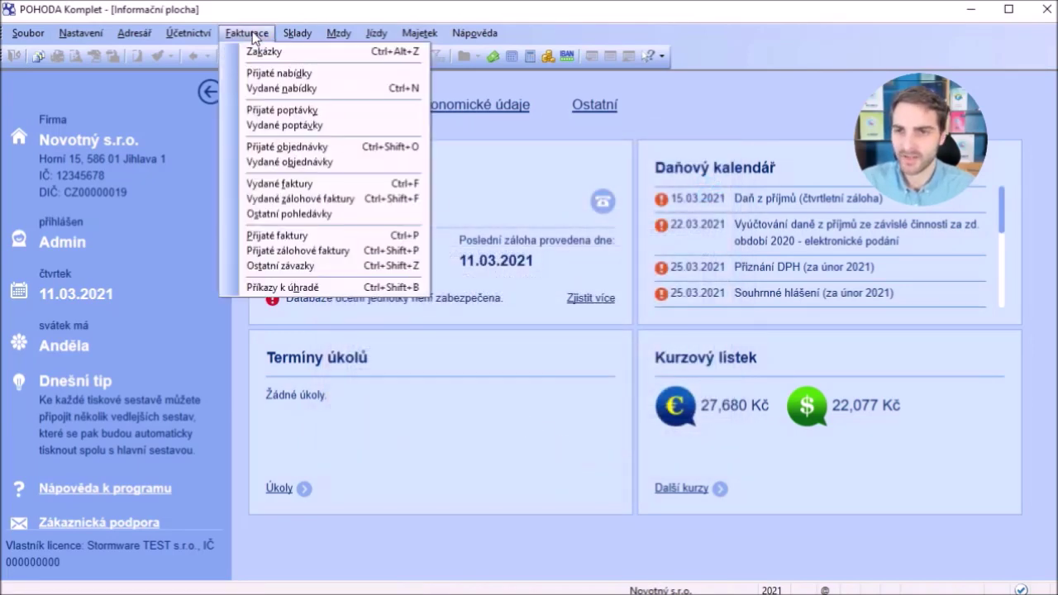
click(354, 185)
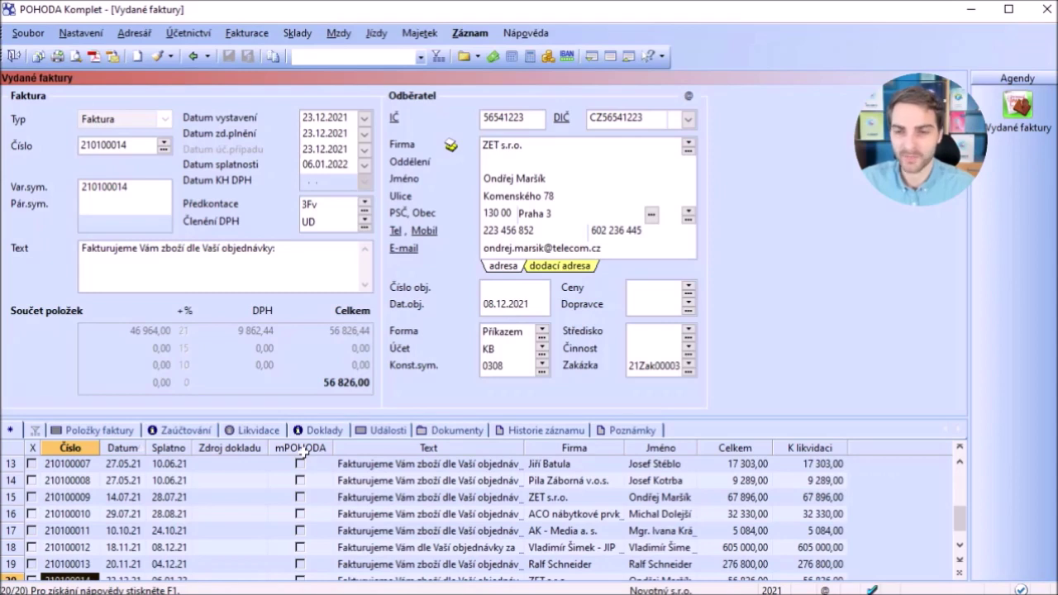
click(234, 449)
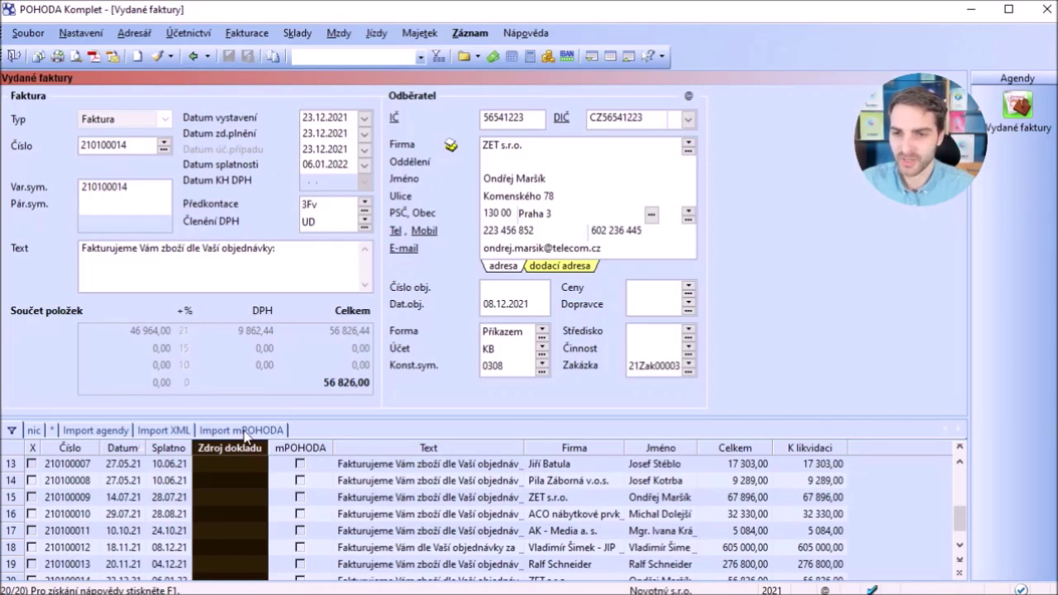
click(246, 430)
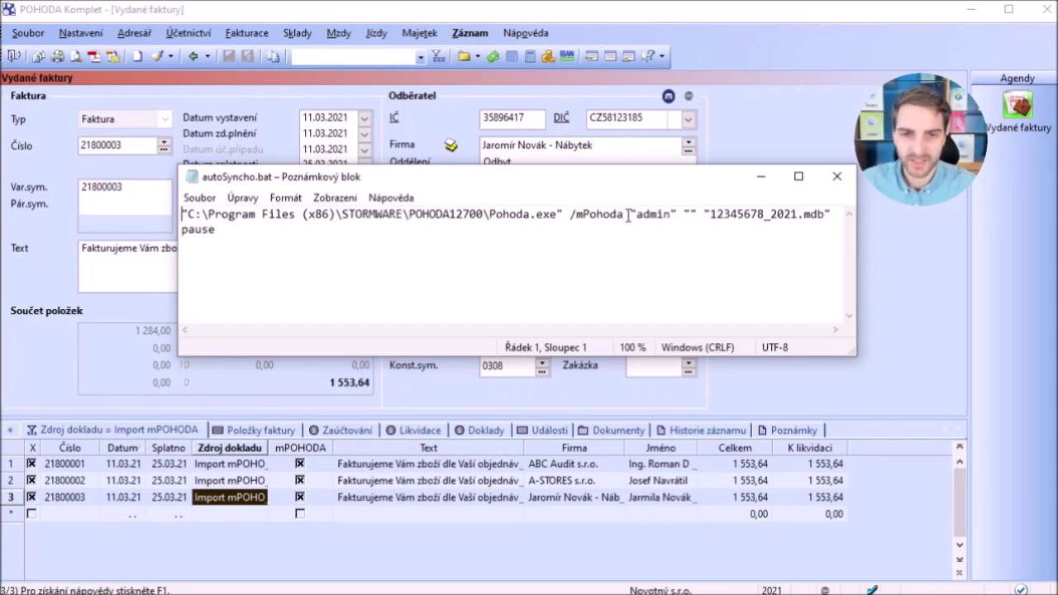
Examine the password and database parameters of the synchronization command in autoSyncho.bat, and minimize the file
click(690, 215)
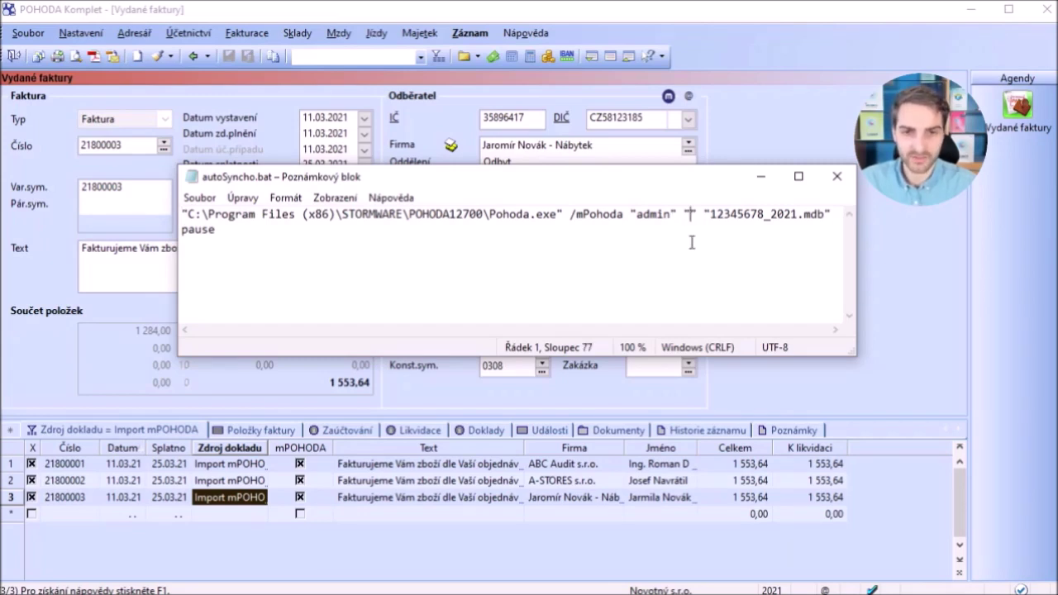
key(Right)
key(Right)
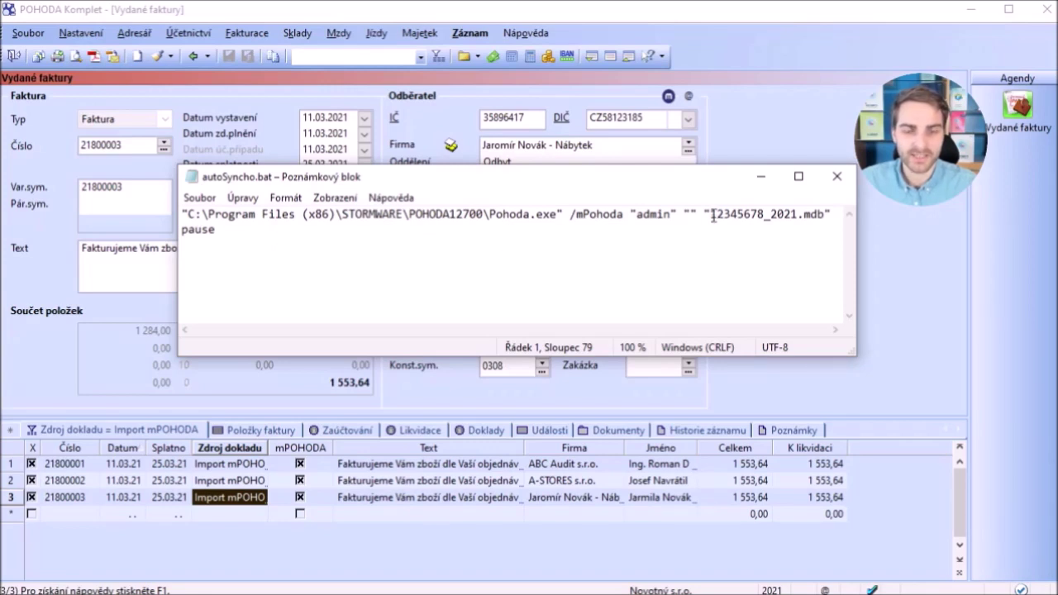
click(712, 215)
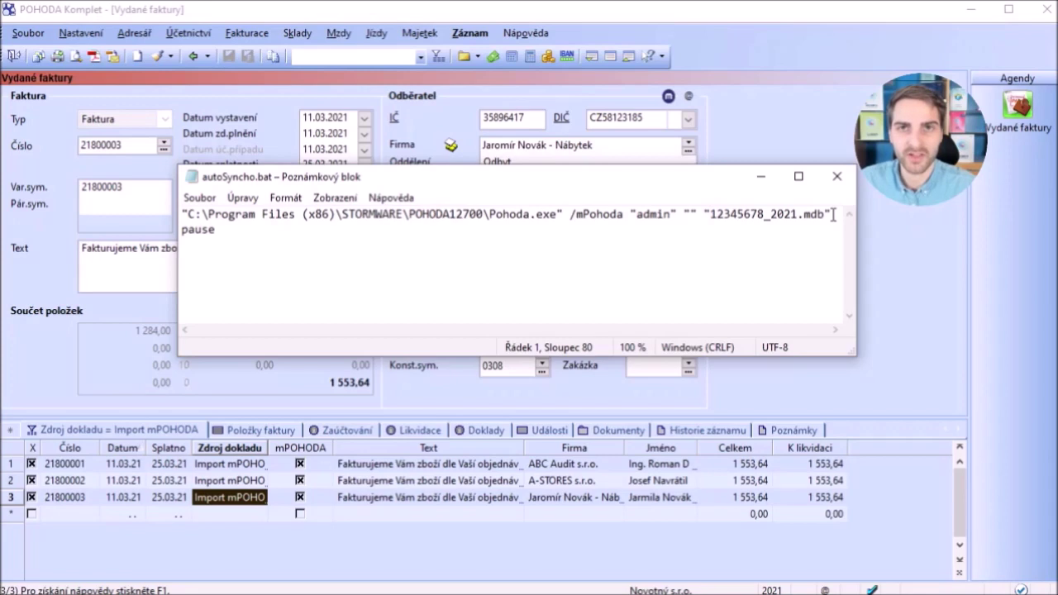
click(762, 179)
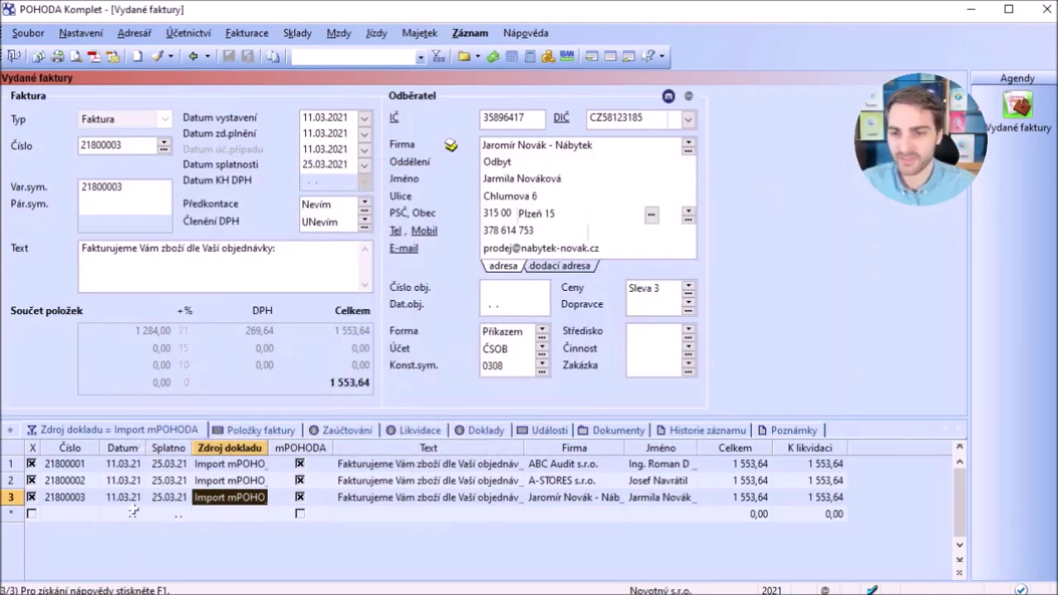